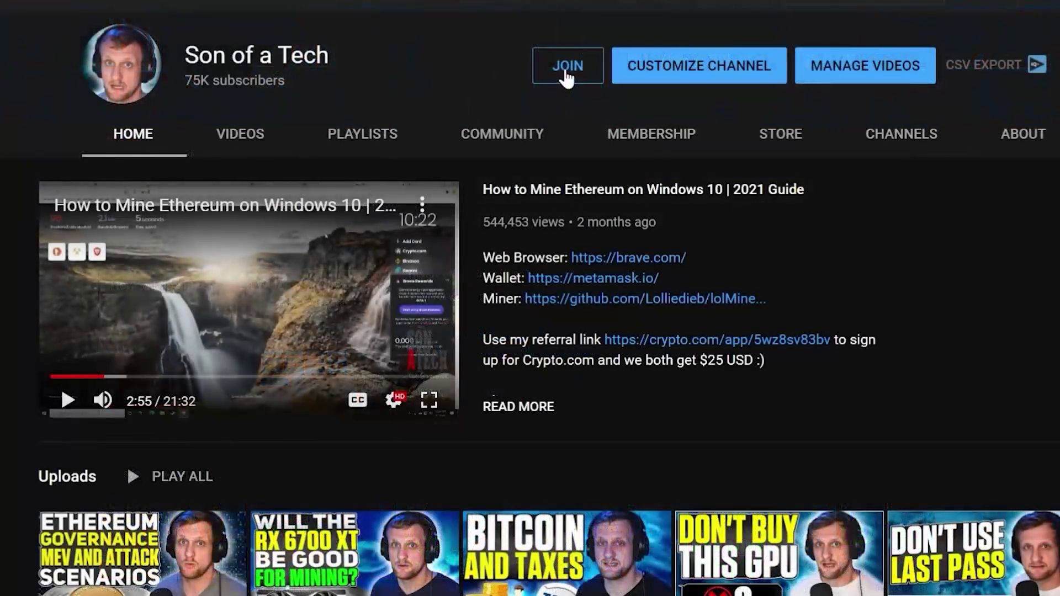
left_click(567, 77)
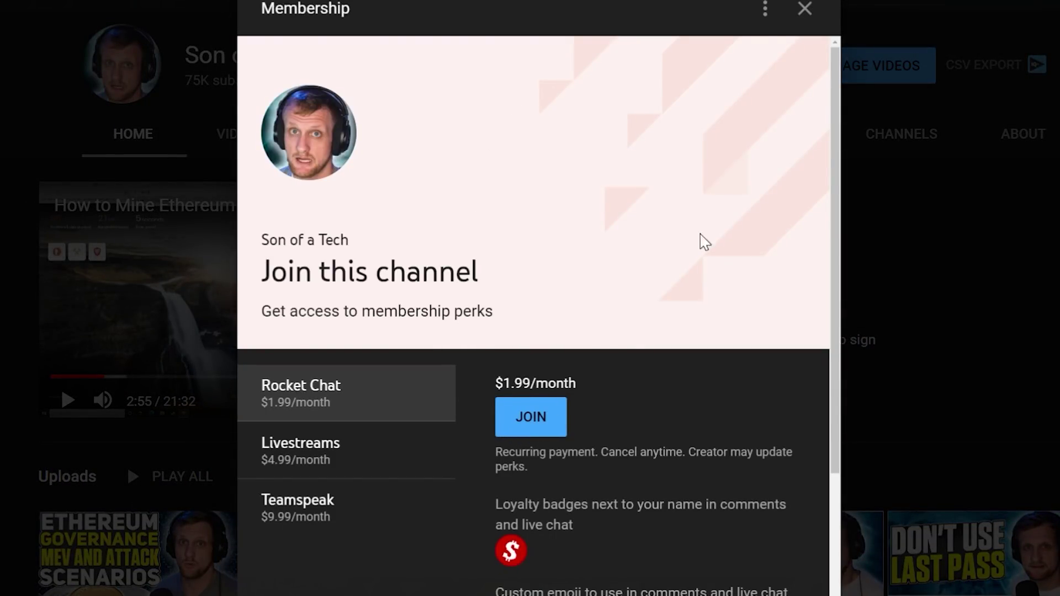
left_click(804, 9)
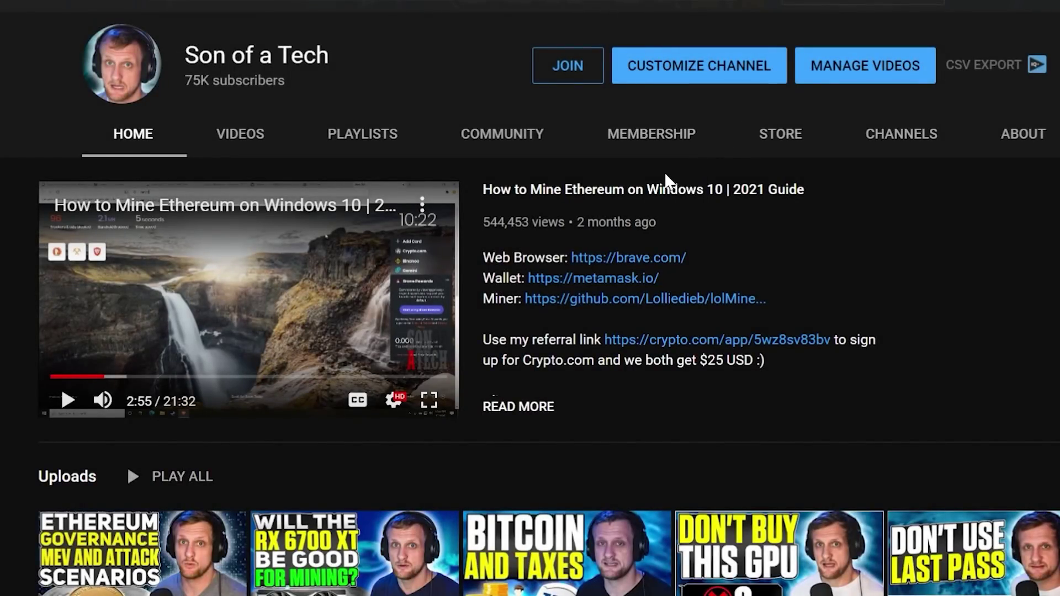
left_click(652, 142)
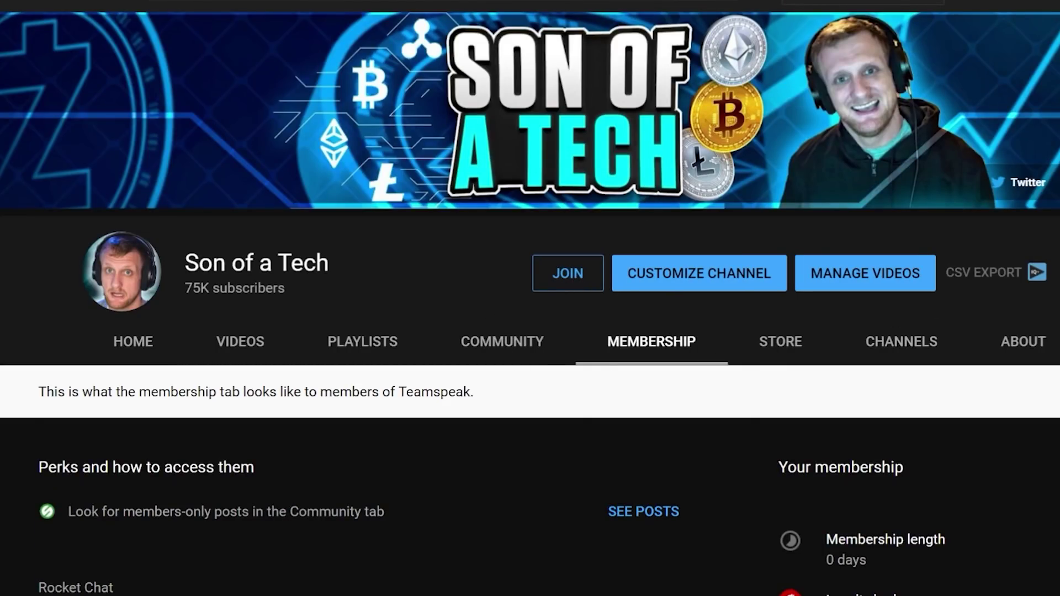
scroll(529, 303, "down", 4)
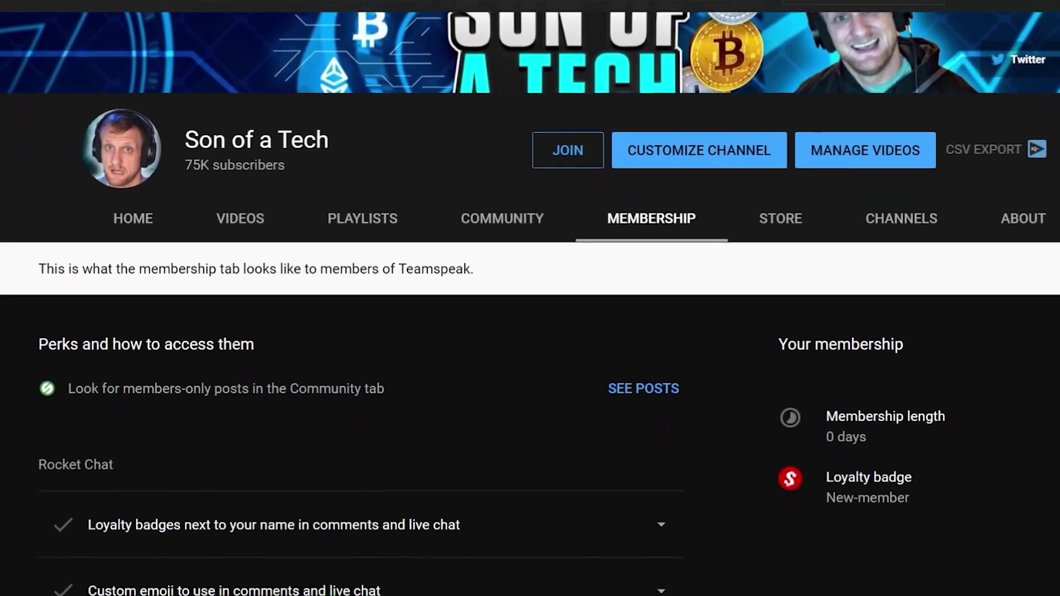
scroll(530, 303, "down", 3)
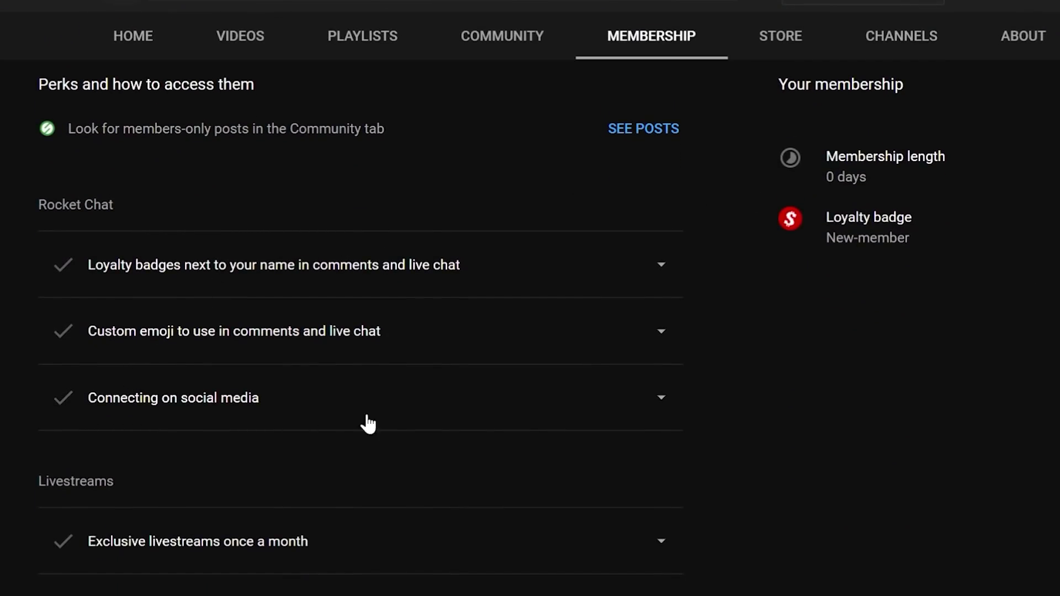
left_click(676, 397)
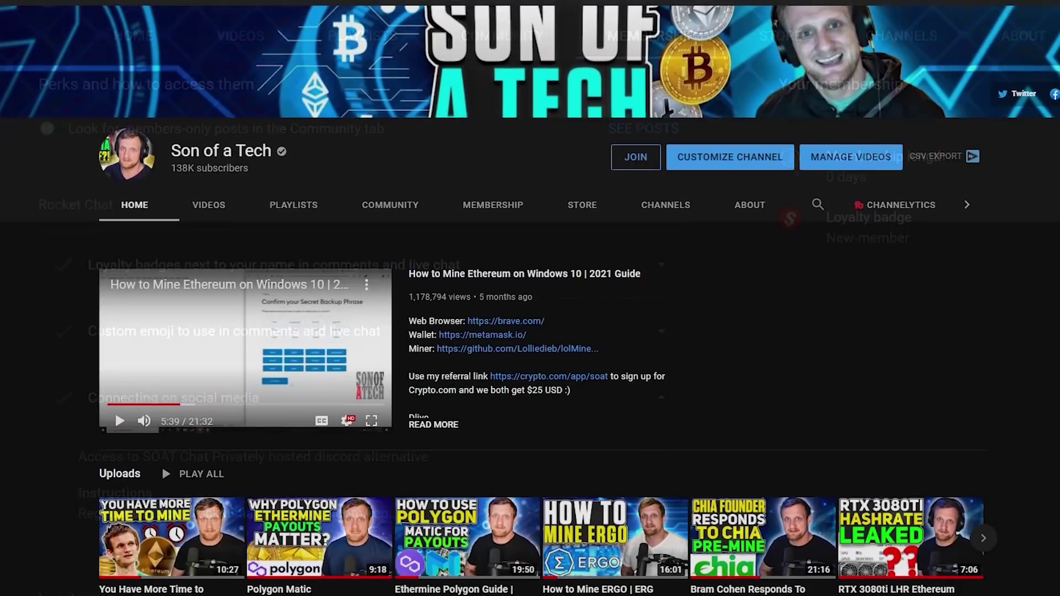
scroll(530, 331, "down", 2)
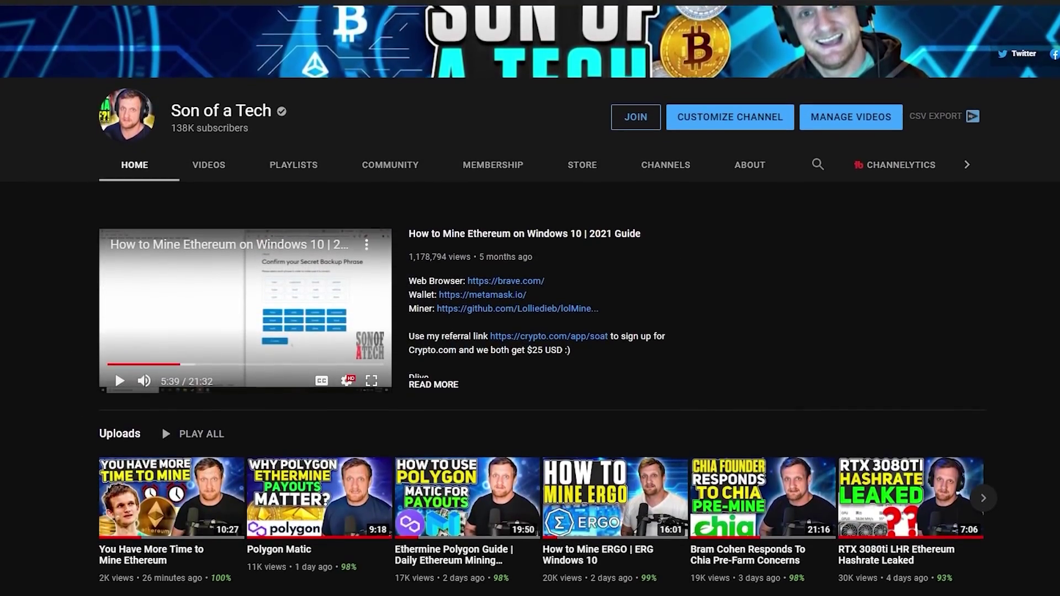
scroll(530, 331, "down", 2)
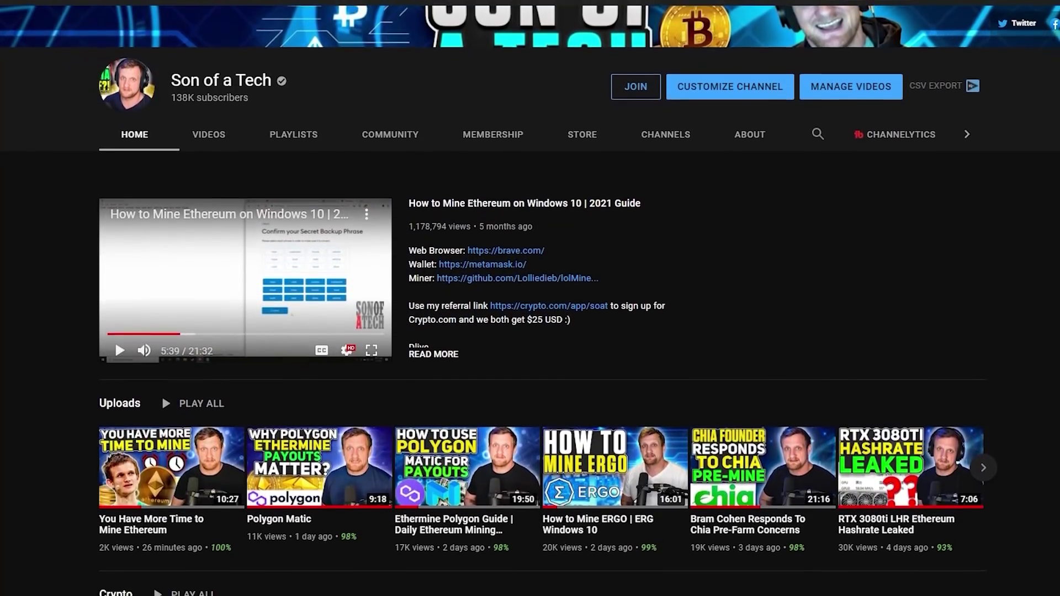
scroll(530, 331, "down", 2)
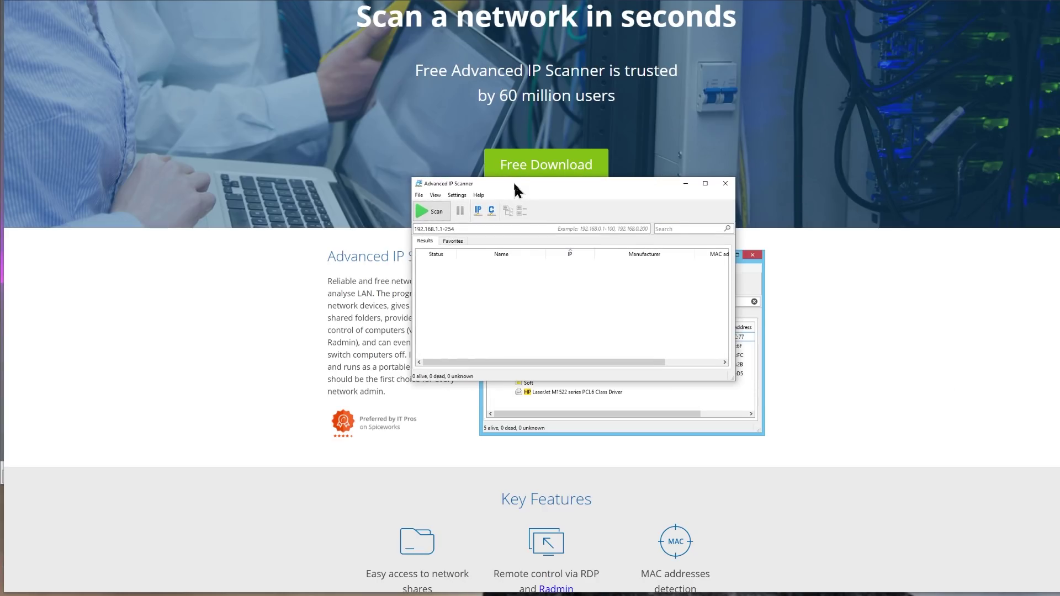
Scan the 192.168.1.1-254 range in Advanced IP Scanner
left_click_drag(516, 189, 395, 149)
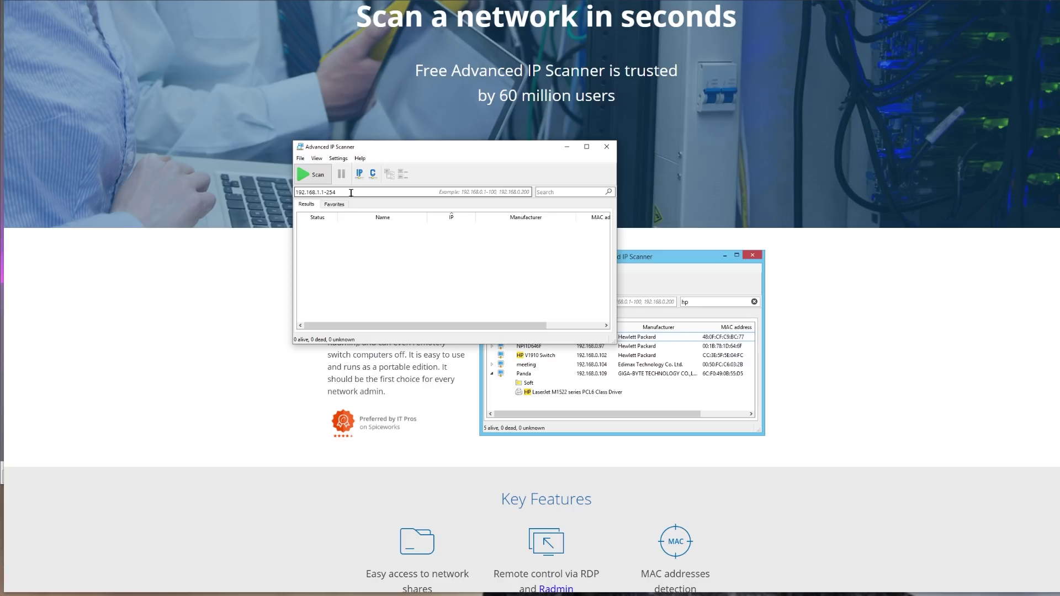
key("Return")
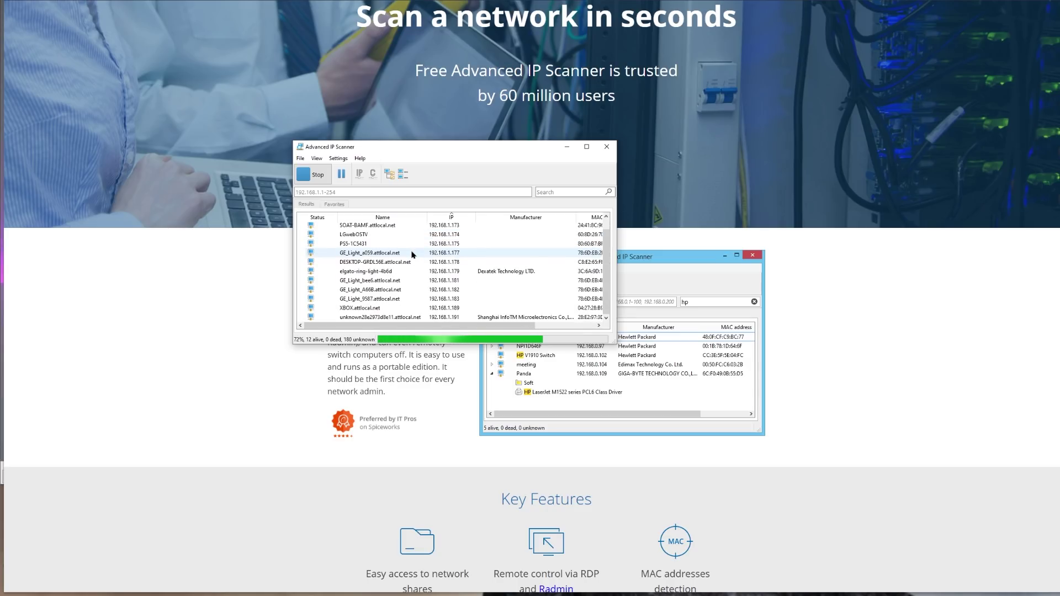
scroll(351, 259, "down", 1)
scroll(349, 258, "up", 1)
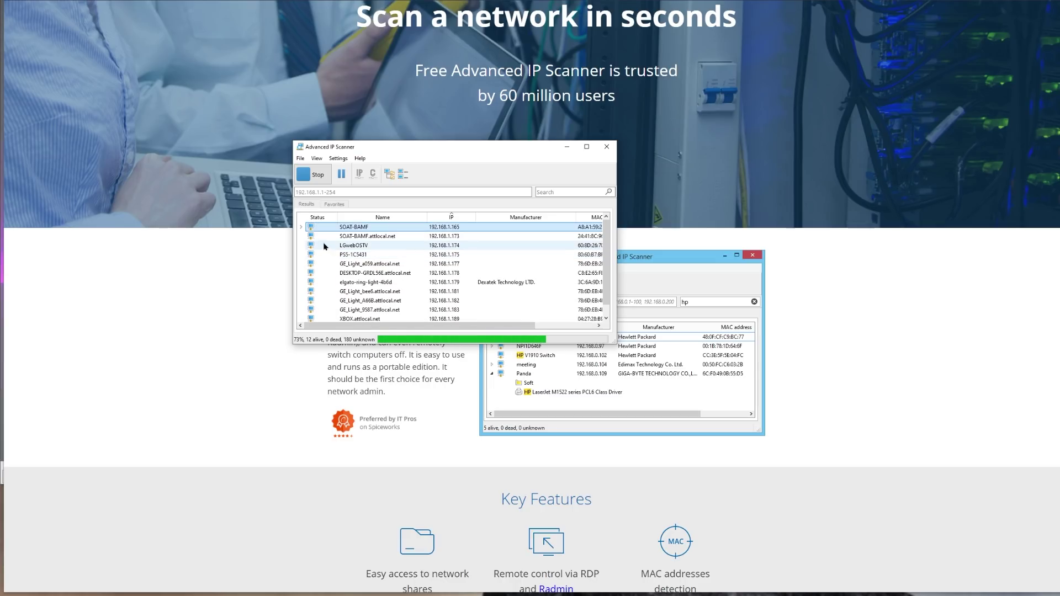
Expand the found device entries to reveal 192.168.1.191's HTTP service
left_click(302, 229)
left_click(301, 227)
left_click(302, 227)
left_click(301, 237)
scroll(303, 239, "down", 3)
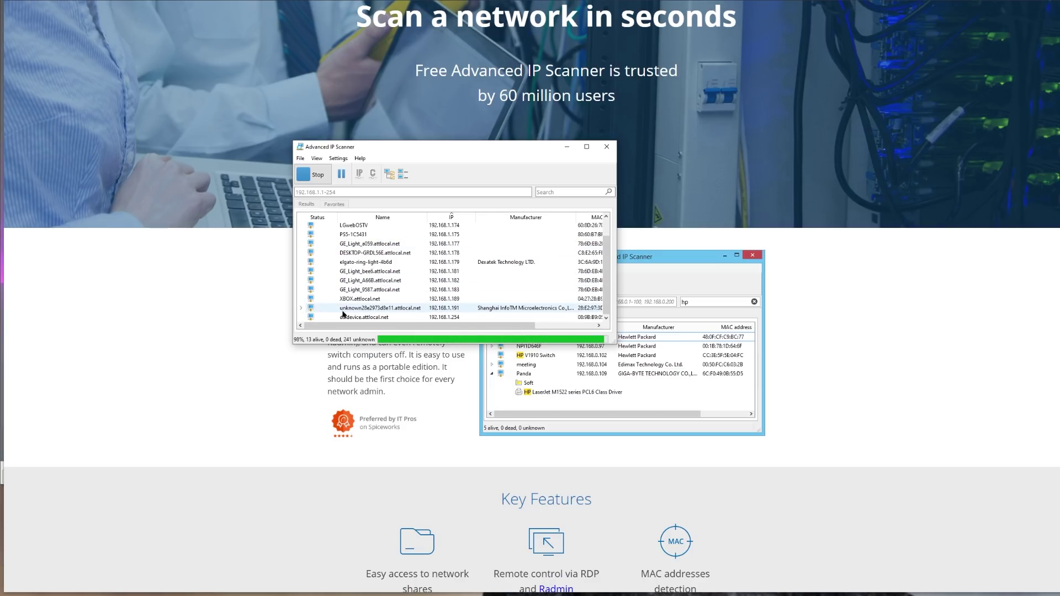
left_click(302, 308)
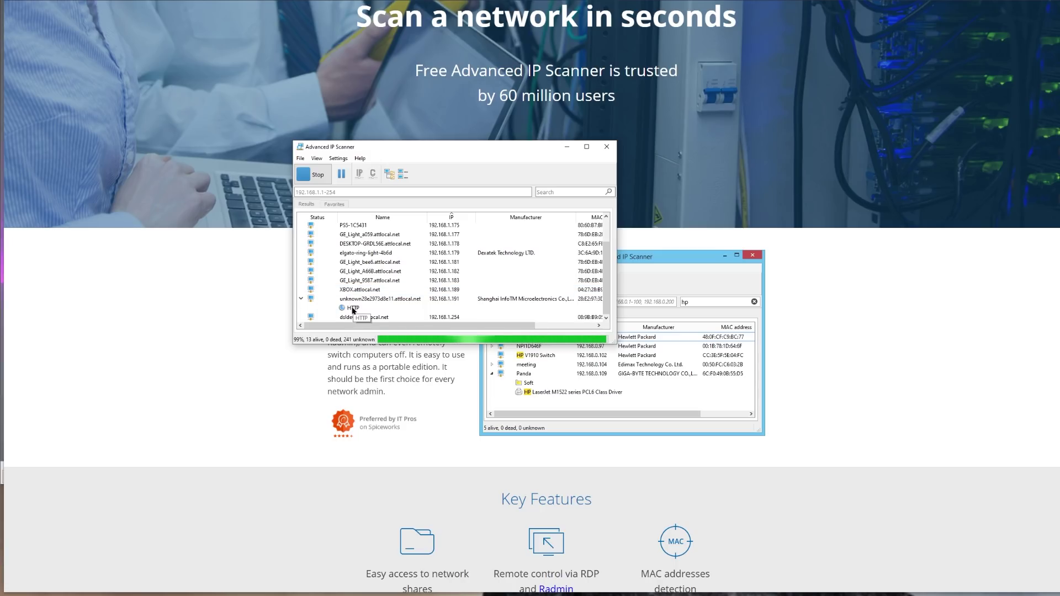
Open the LB-Box web page from 192.168.1.191's HTTP entry, fit the window and lock it
double_click(354, 308)
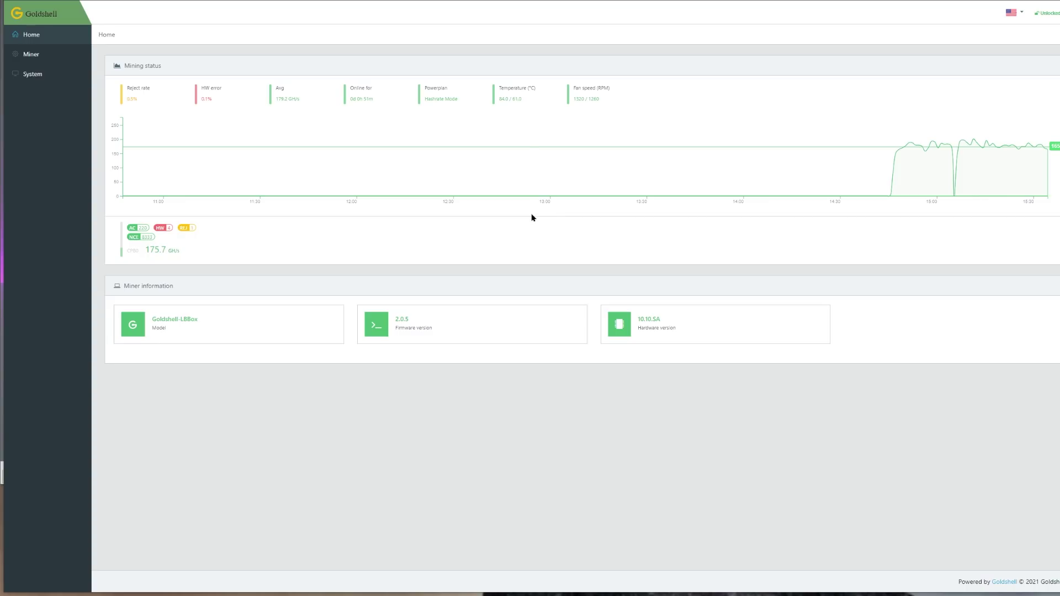
mouse_move(1059, 10)
left_mouse_down()
mouse_move(983, 10)
mouse_move(1056, 10)
left_mouse_up()
left_click(1040, 13)
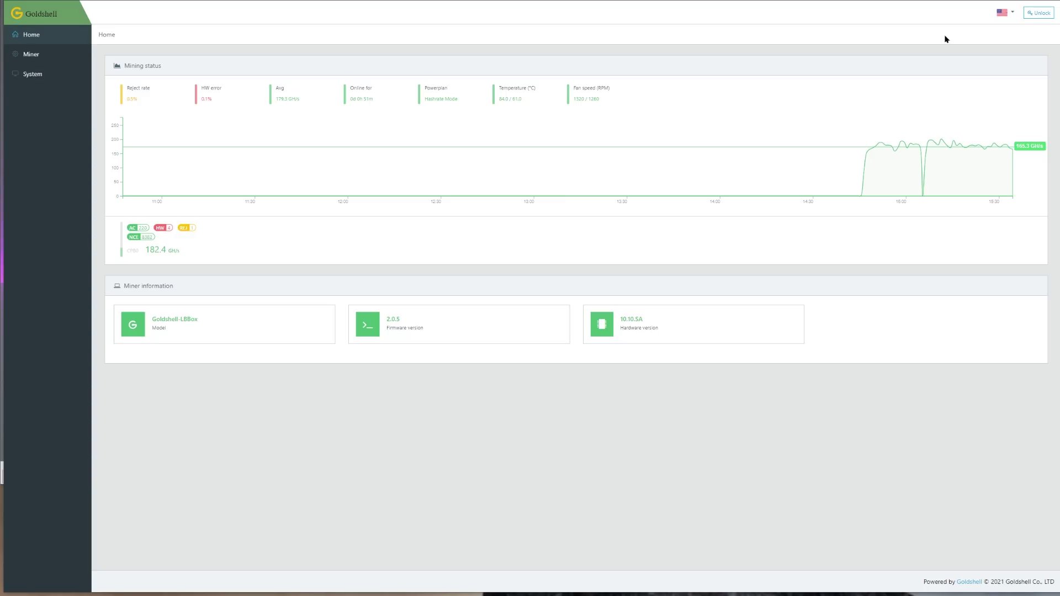
Unlock the miner with the default admin password, declining to save it
left_click(1045, 20)
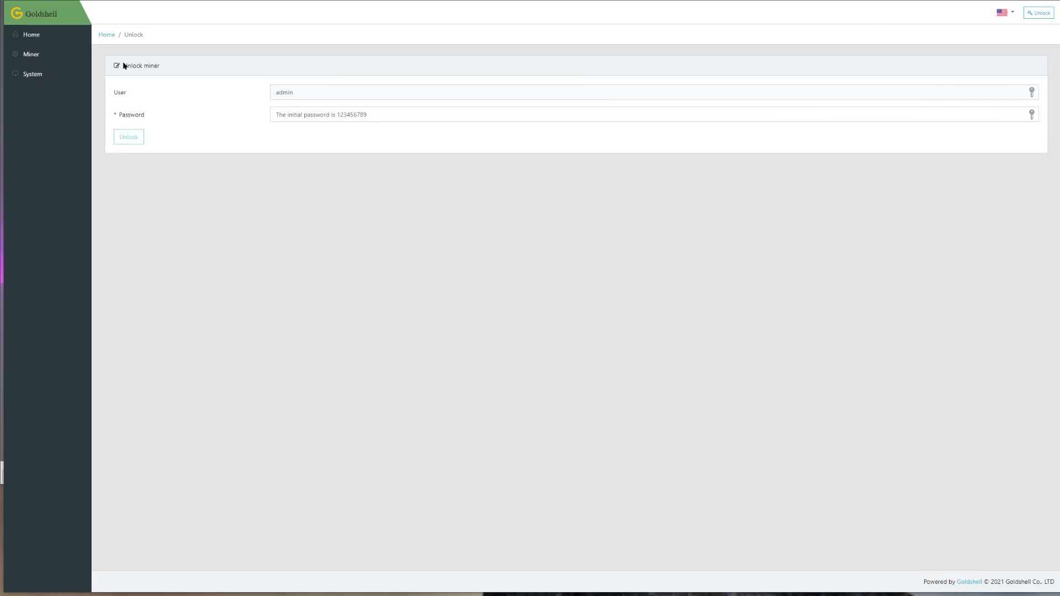
left_click(319, 115)
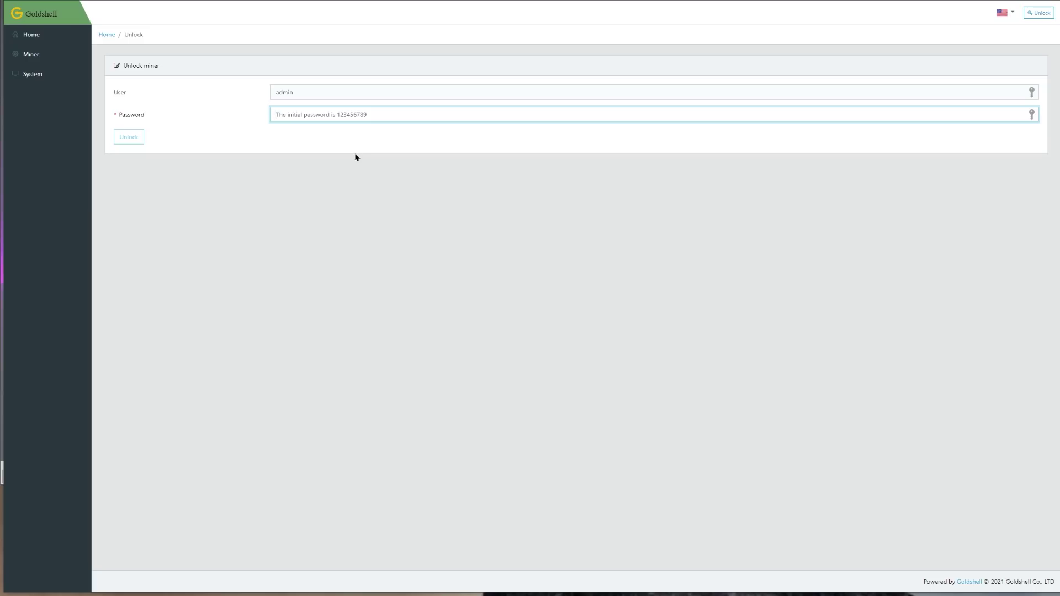
type("123456789")
left_click(138, 138)
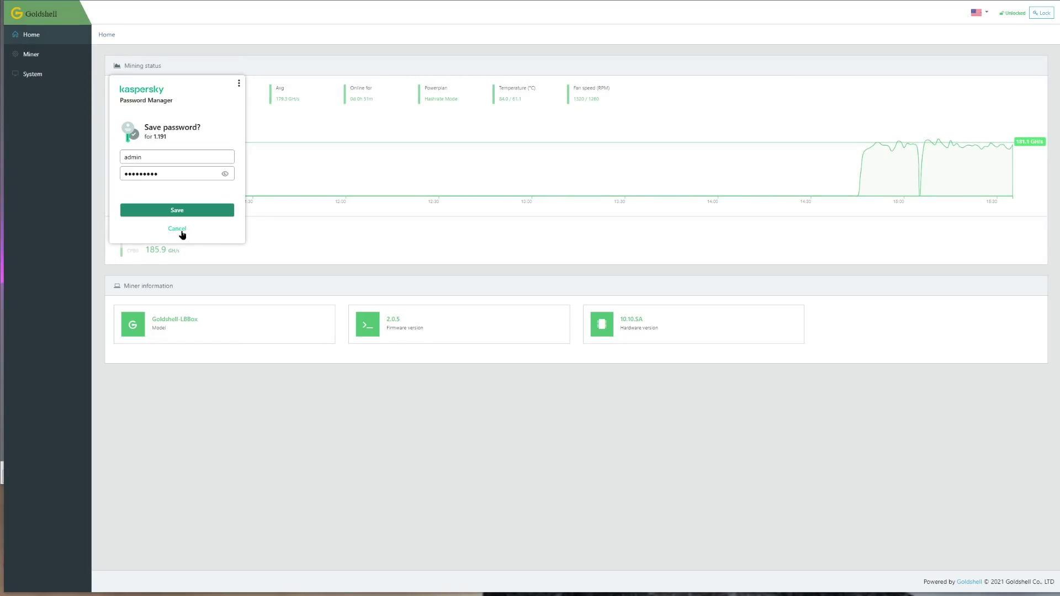
left_click(181, 229)
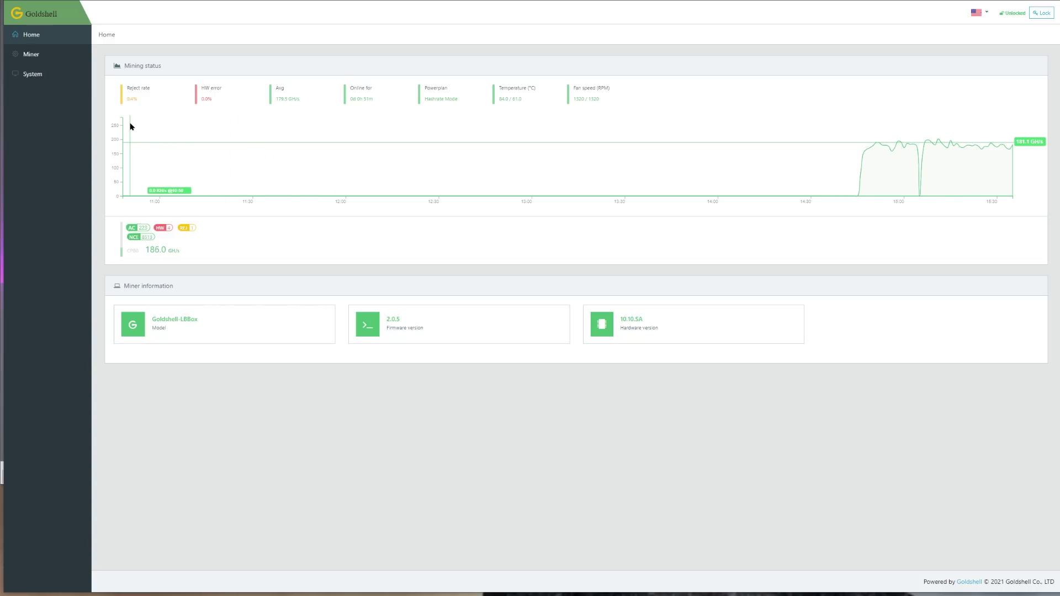
In System settings, enter the current password and the new password twice
left_click(38, 81)
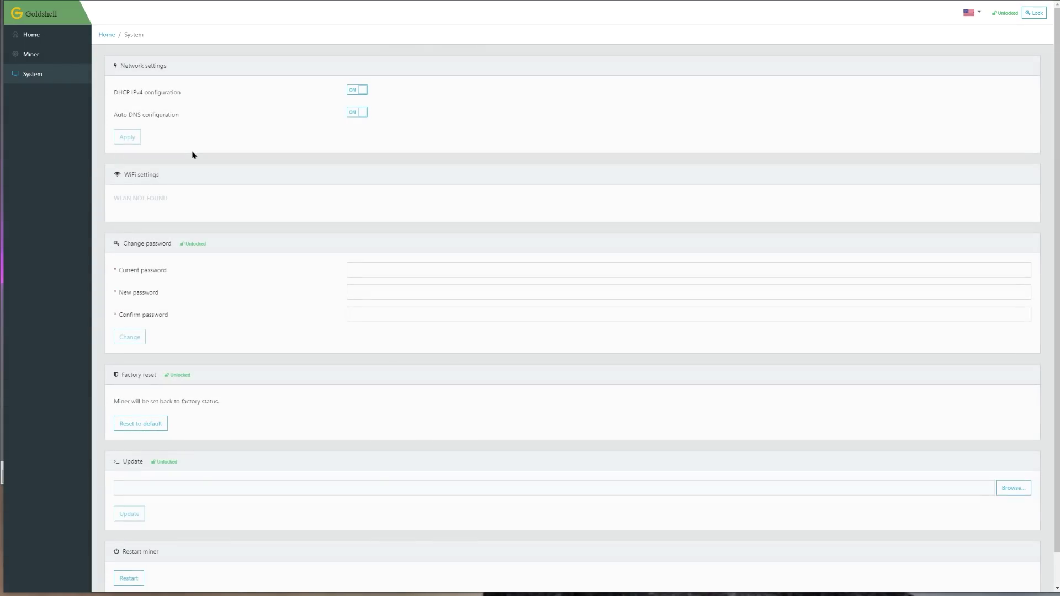
scroll(218, 152, "down", 1)
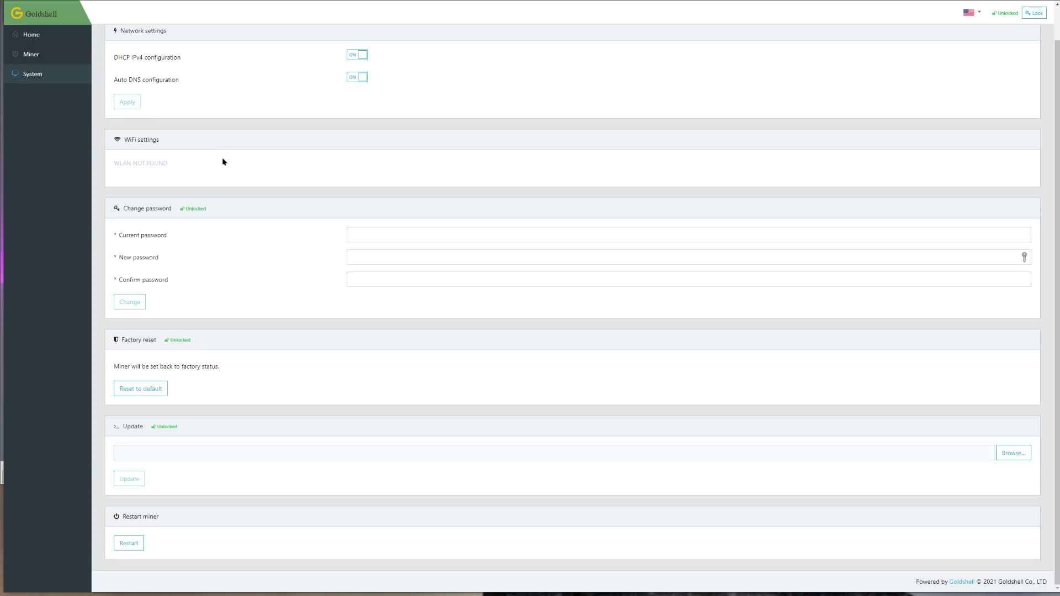
left_click(397, 228)
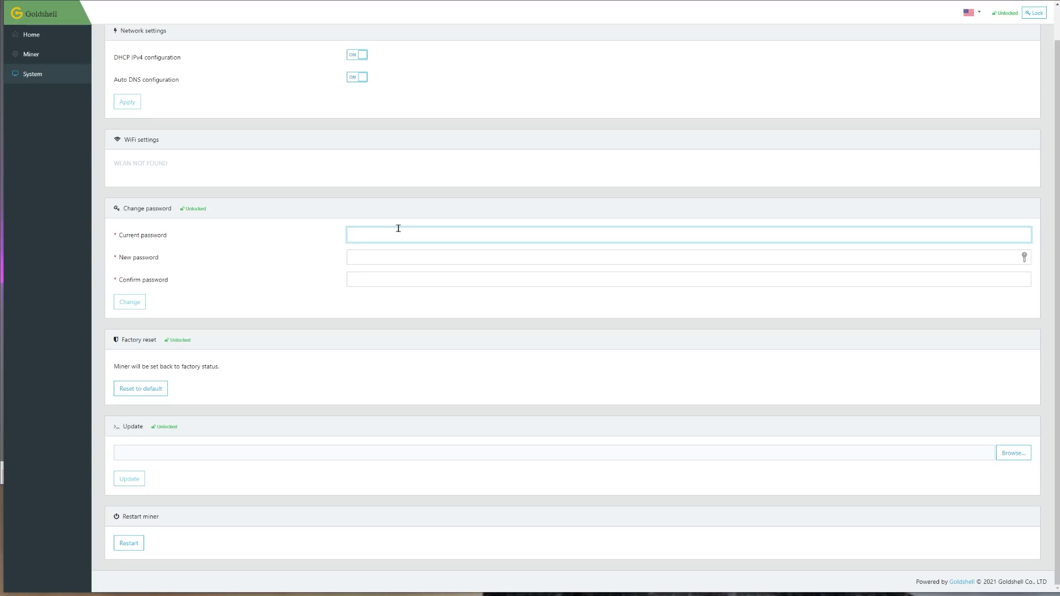
key("ctrl+v")
left_click(375, 252)
type("••••••••••••")
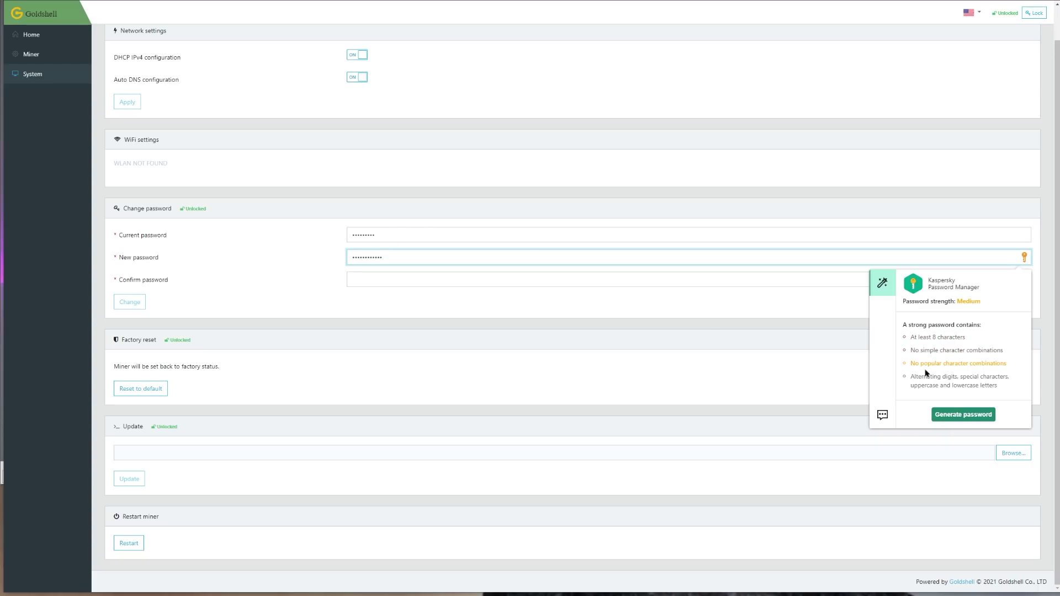
key("Tab")
key("ctrl+v")
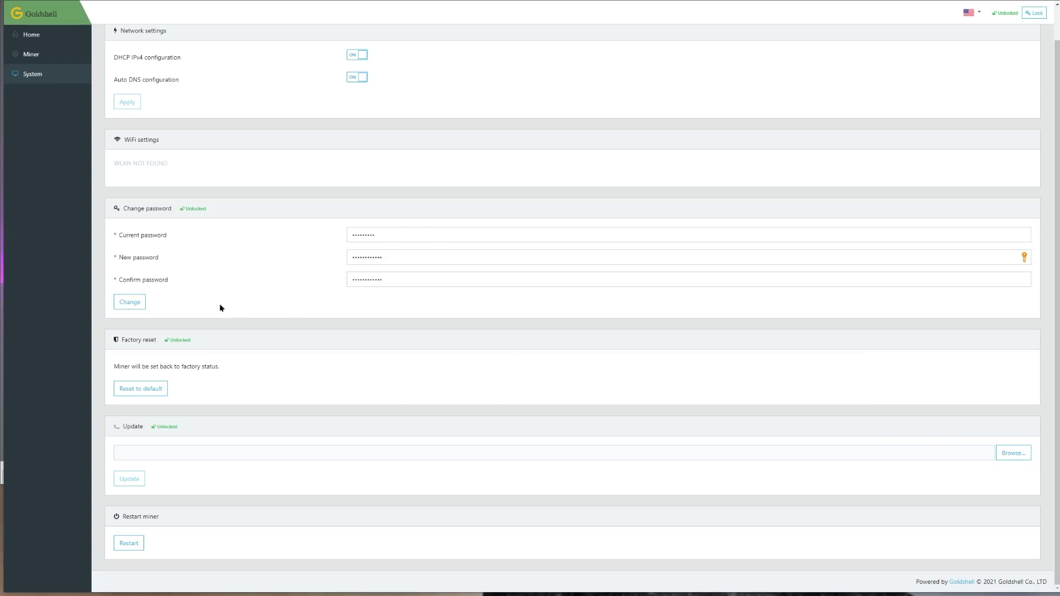
Submit the password change, decline saving it, and acknowledge the success message
left_click(130, 302)
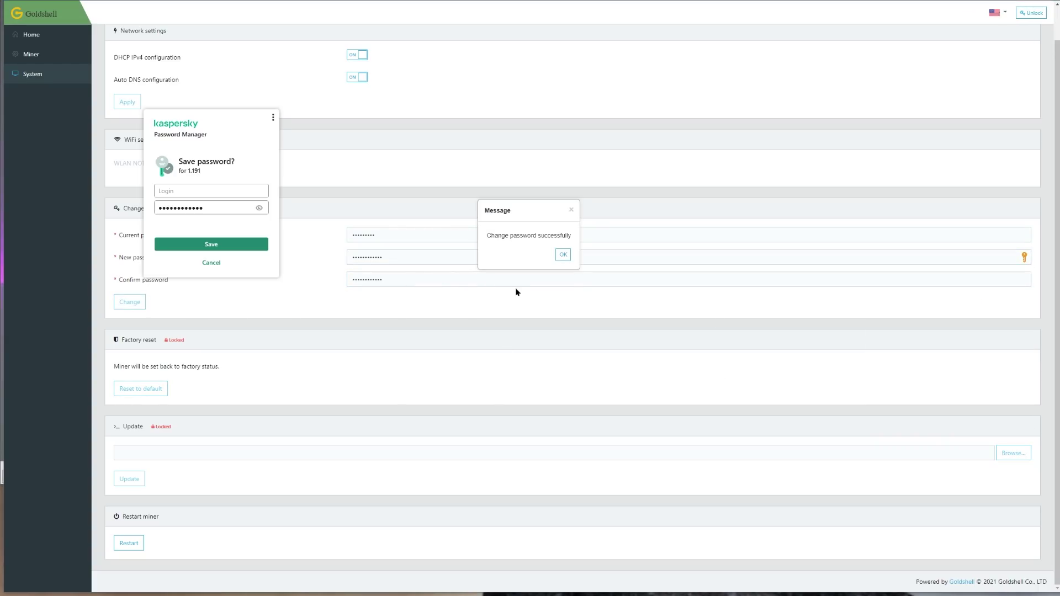
left_click(210, 264)
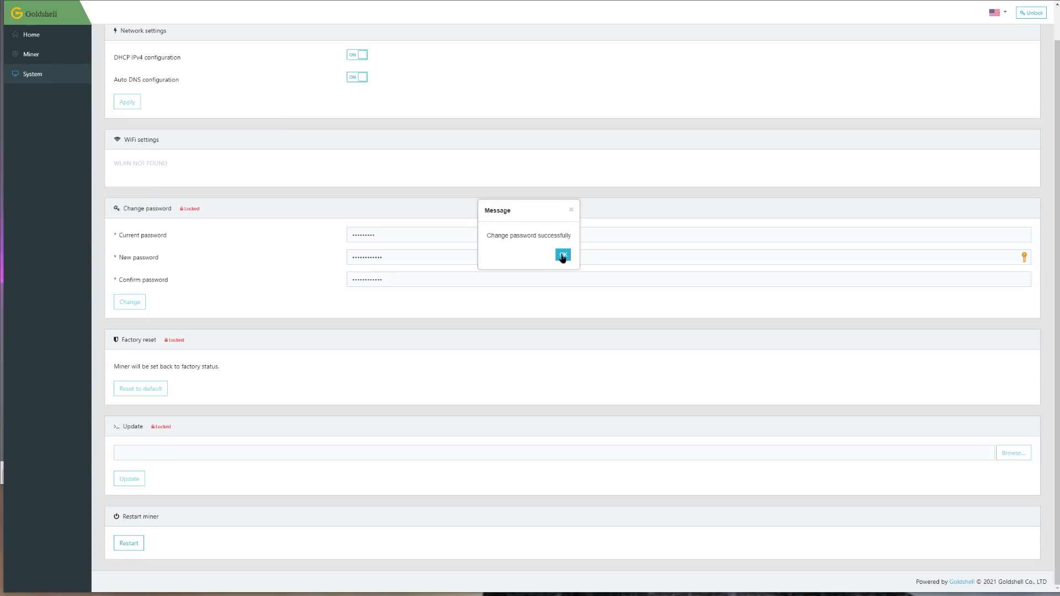
left_click(562, 255)
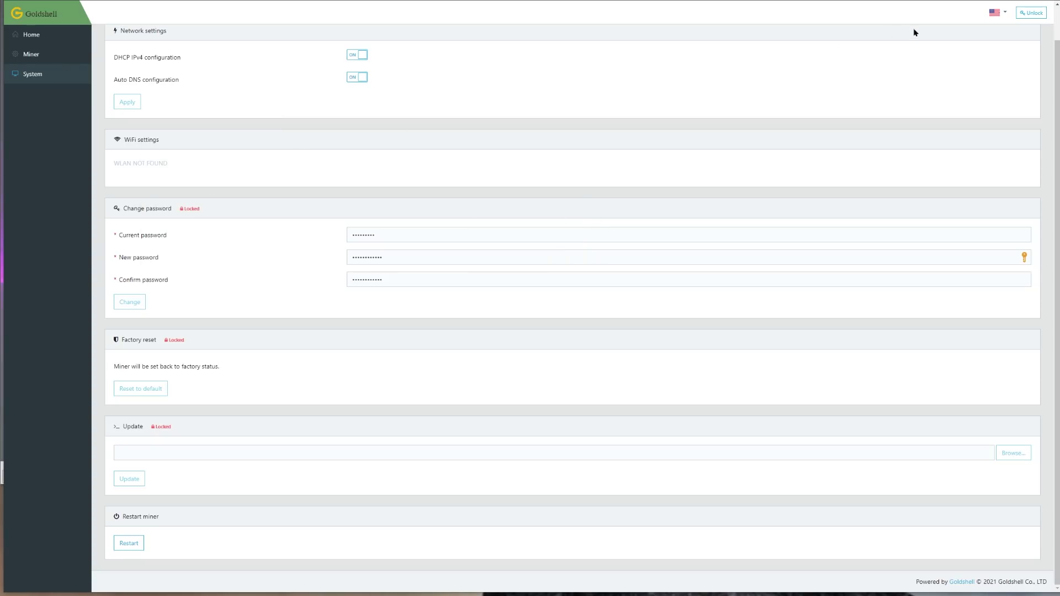
Unlock the miner's settings with the new password, declining to save it
left_click(1030, 13)
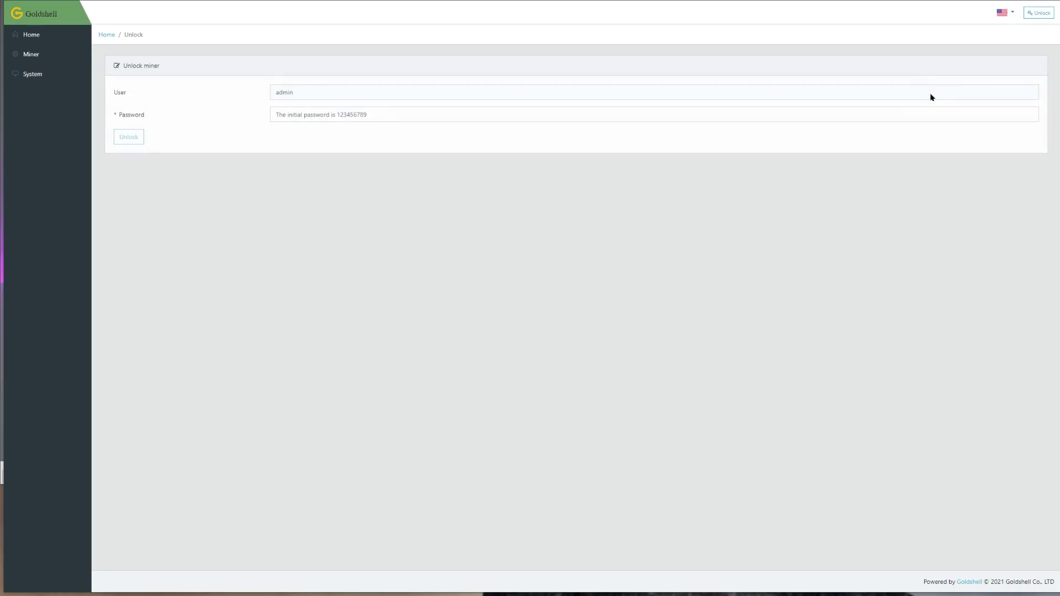
left_click(683, 114)
type("123456789012")
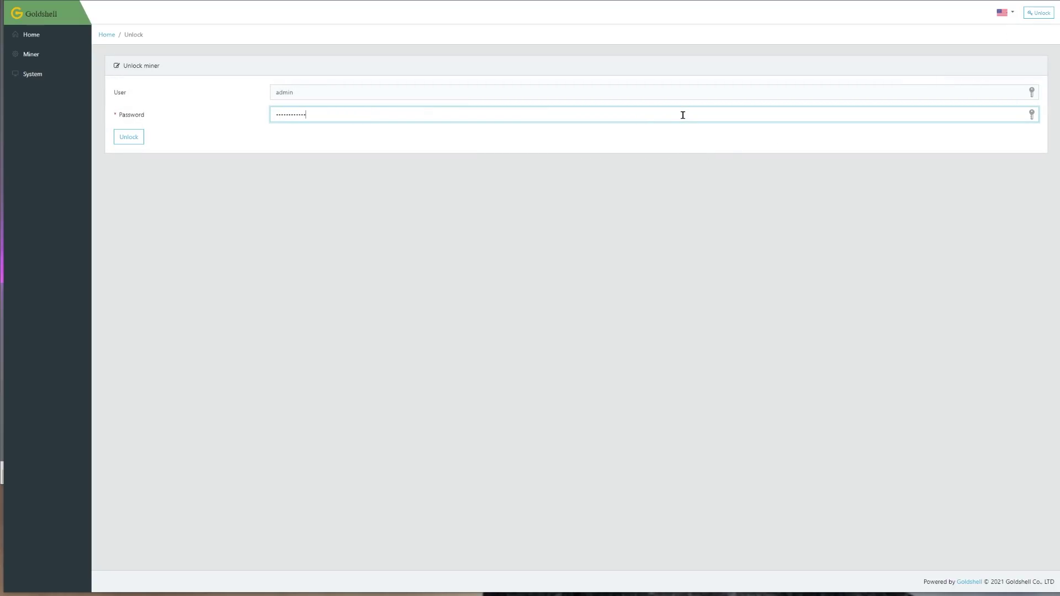
left_click(131, 139)
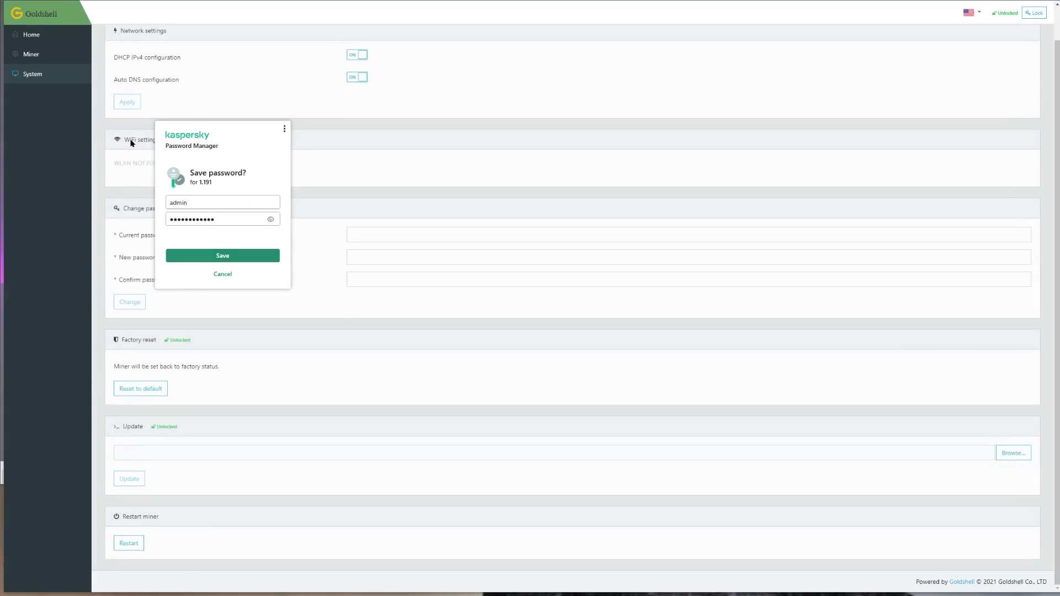
left_click(223, 275)
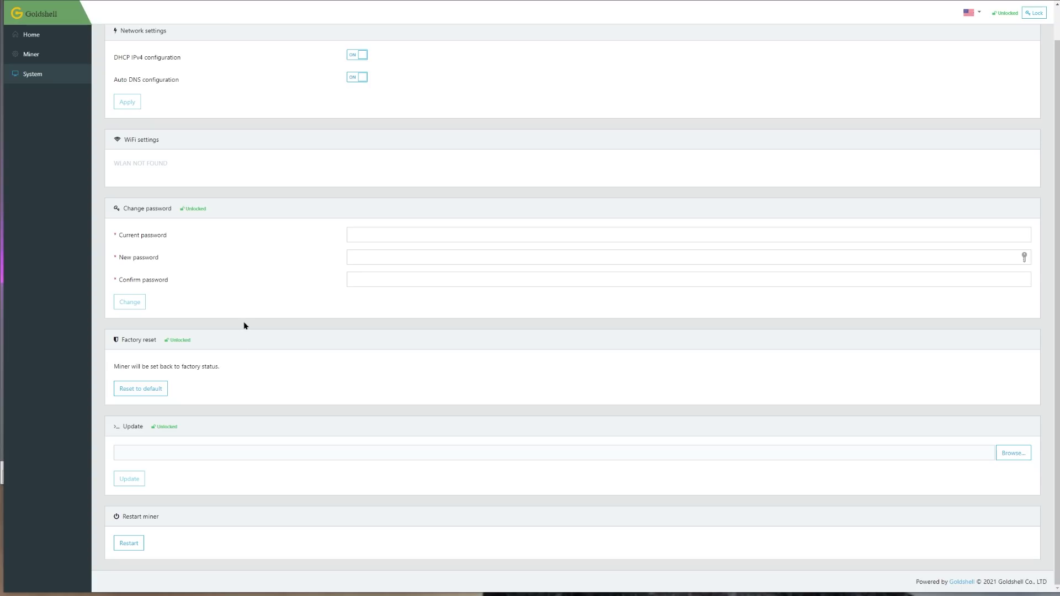
On the Miner page keep Hashrate Mode and lbry(LBC), then start adding a pool
left_click(31, 54)
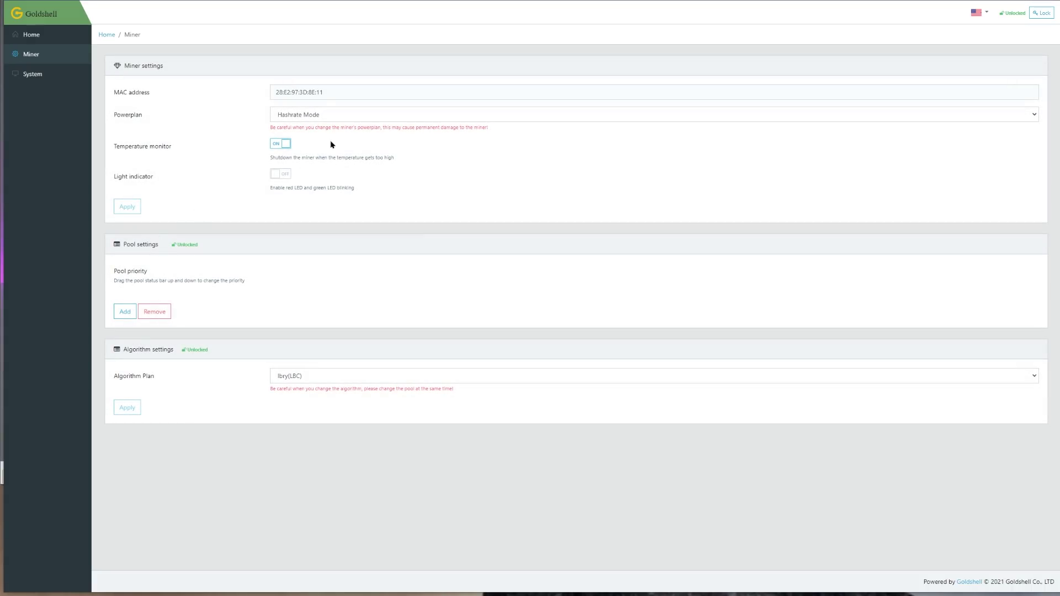
left_click(339, 116)
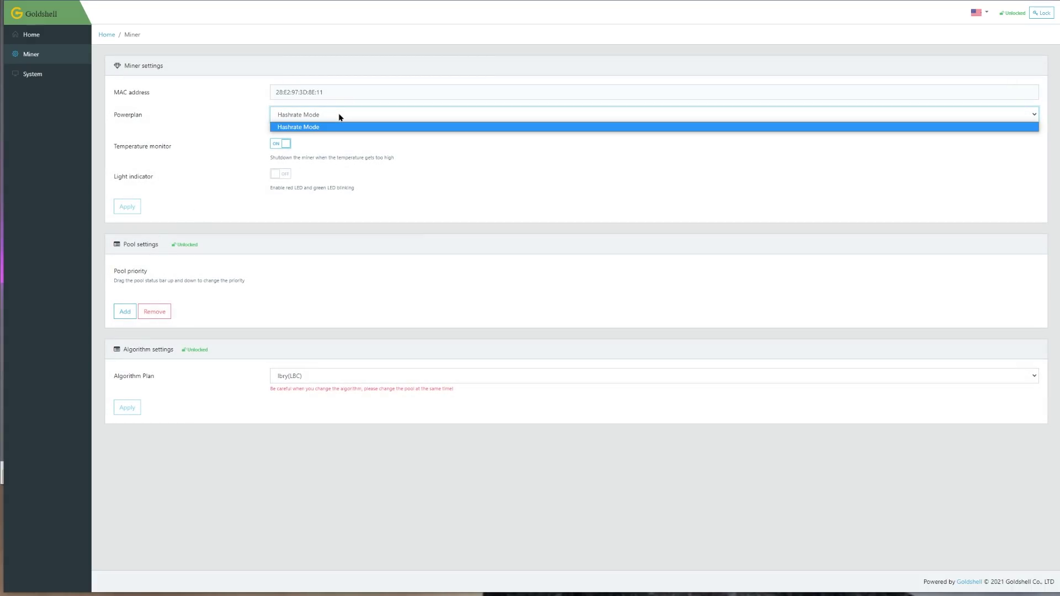
left_click(211, 118)
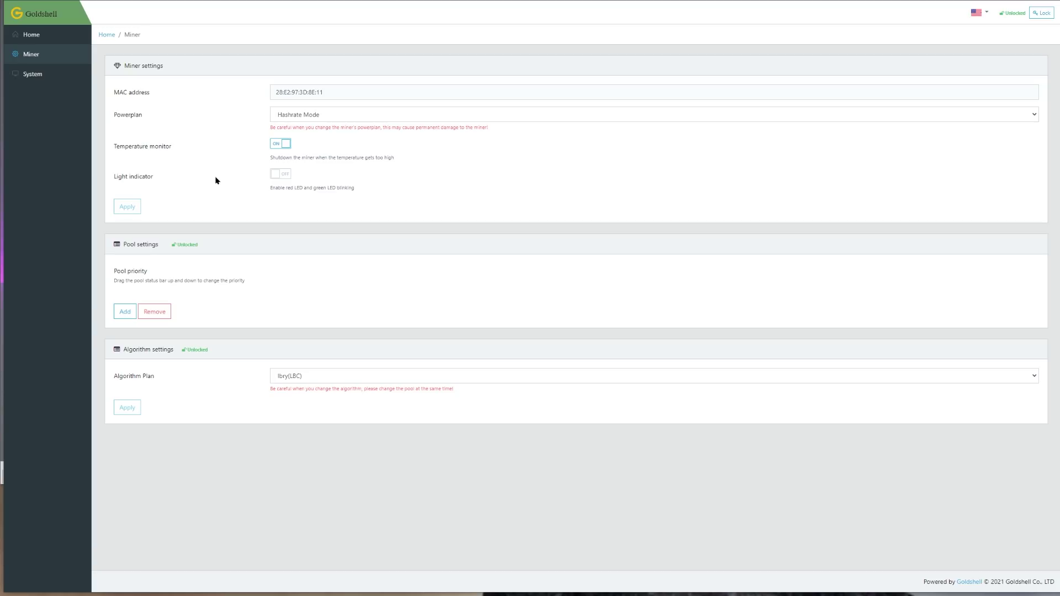
left_click(333, 381)
left_click(368, 380)
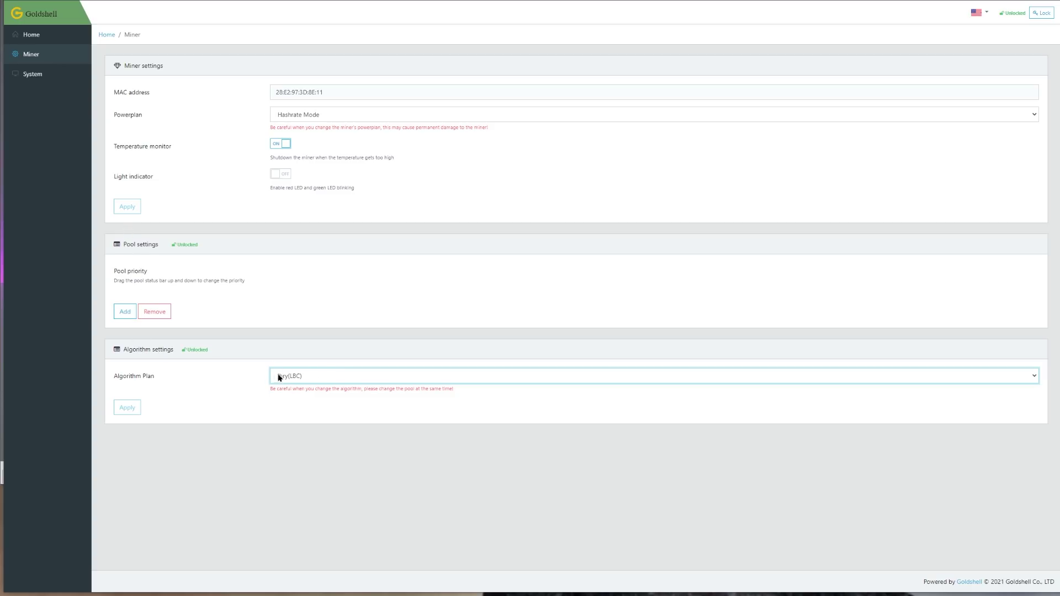
left_click(130, 316)
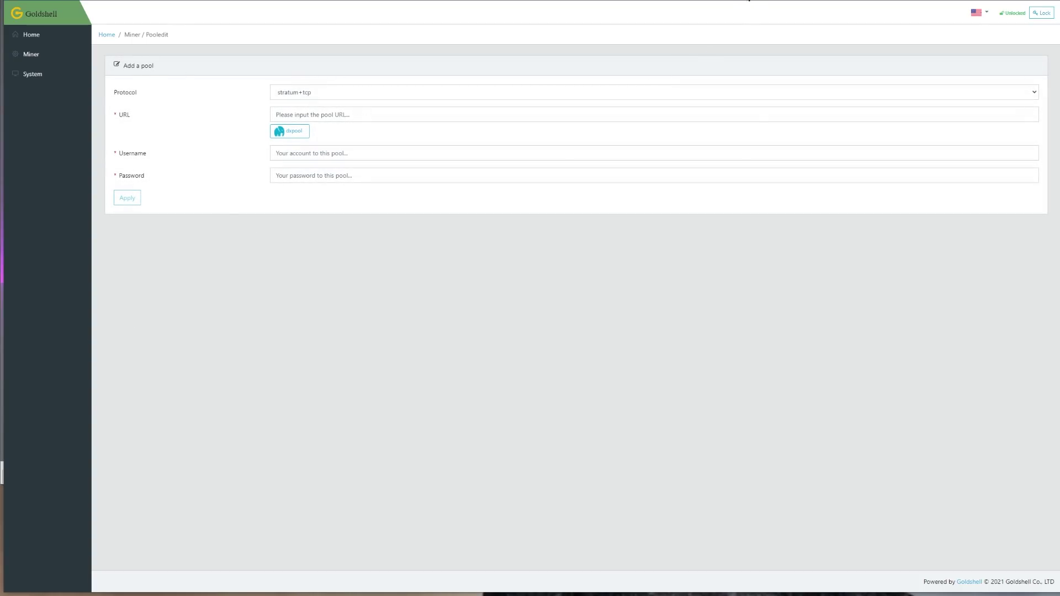
Check and close the Brave Shields settings for the page
left_click(748, 1)
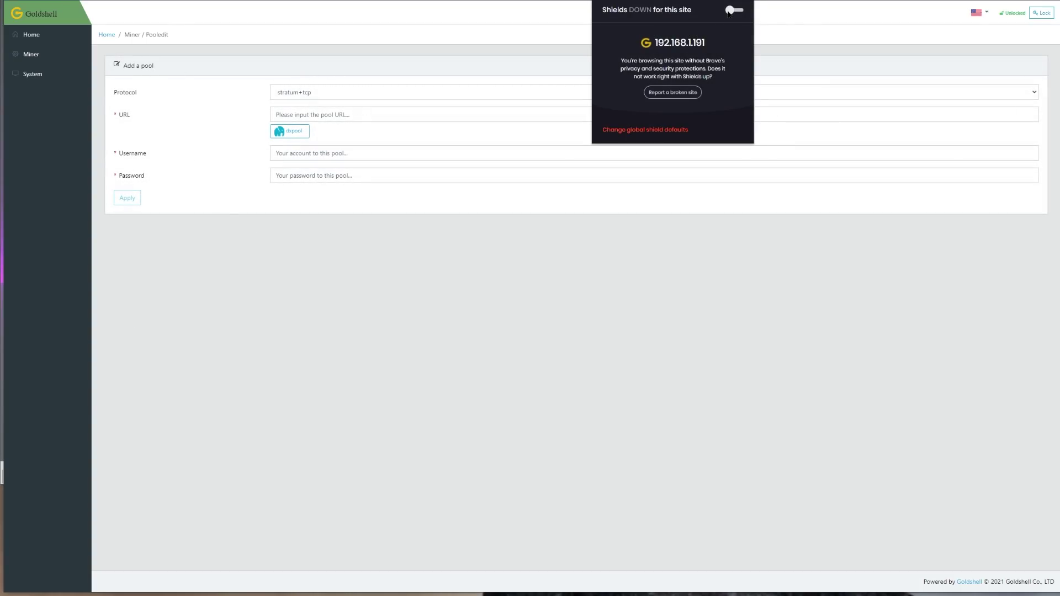
left_click(815, 19)
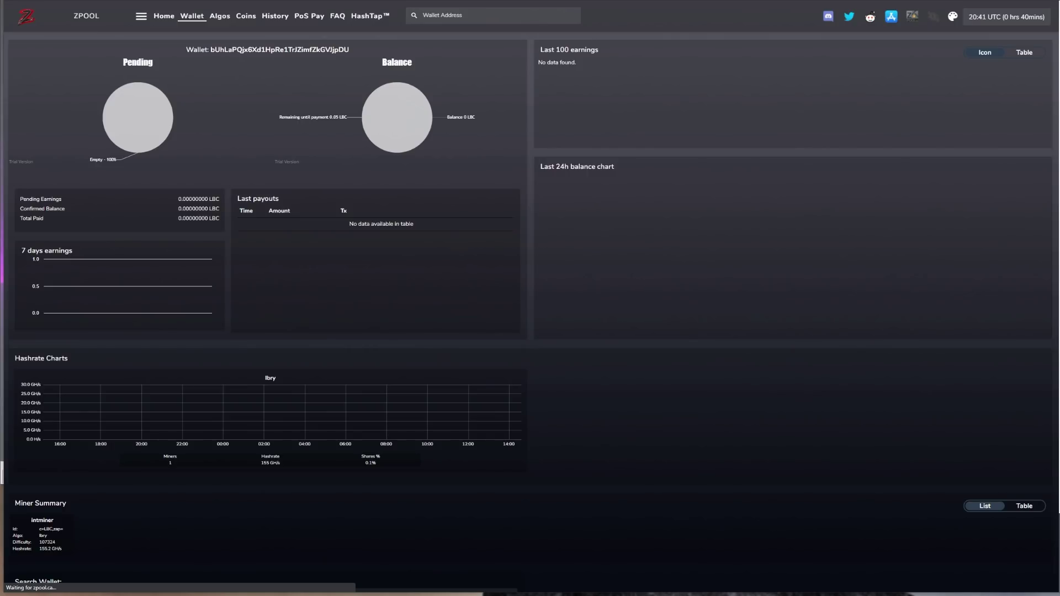
Go from MiningPoolStats to zpool's home page and scroll to the stratum generator
left_click(203, 22)
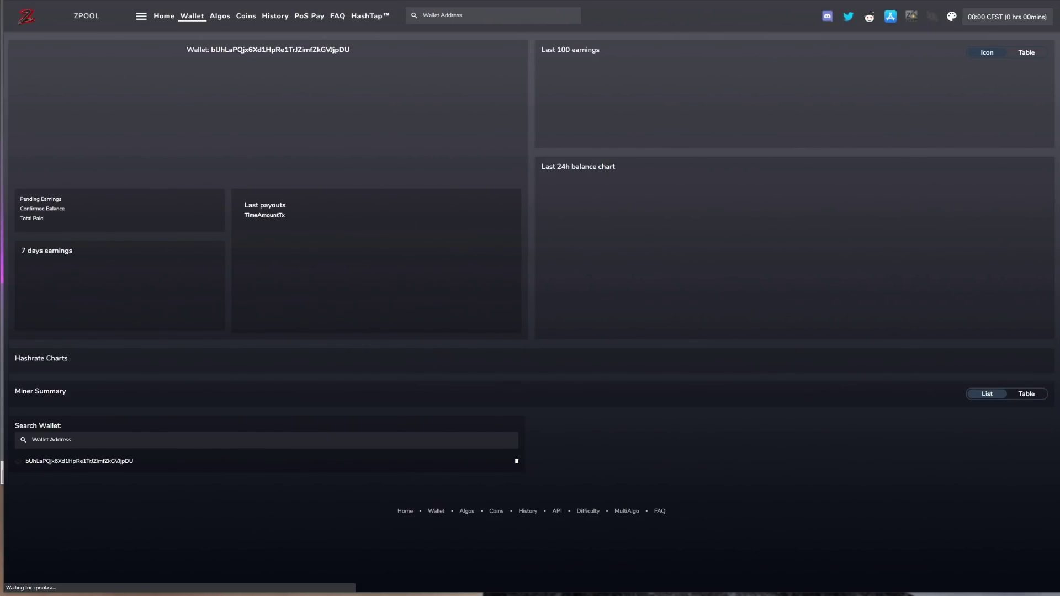
left_click(80, 17)
scroll(256, 183, "down", 2)
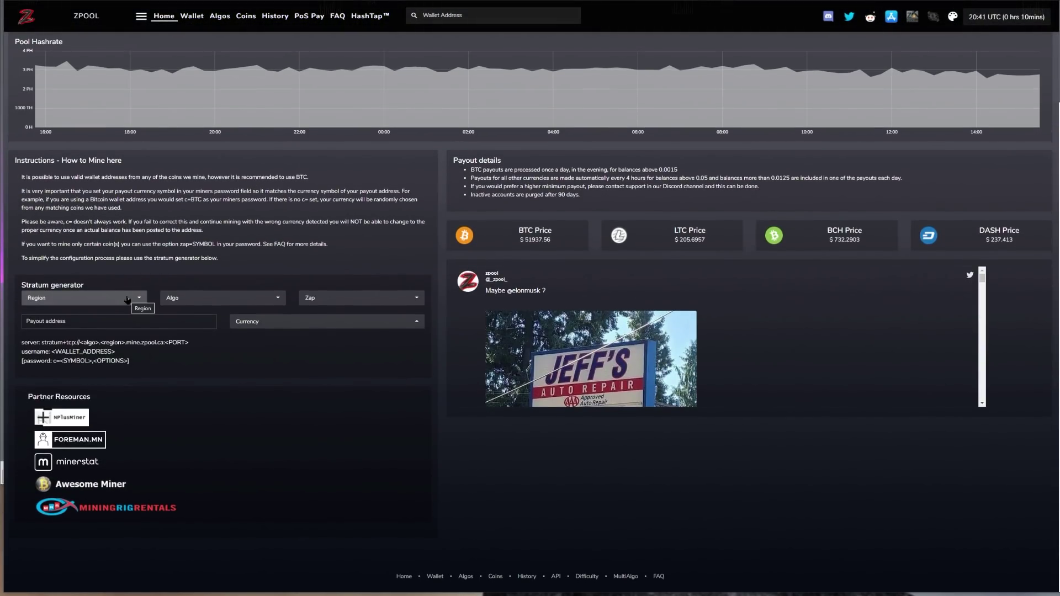
Set the stratum generator to North America region, lbry algorithm and zap LBC
left_click(97, 299)
left_click(94, 325)
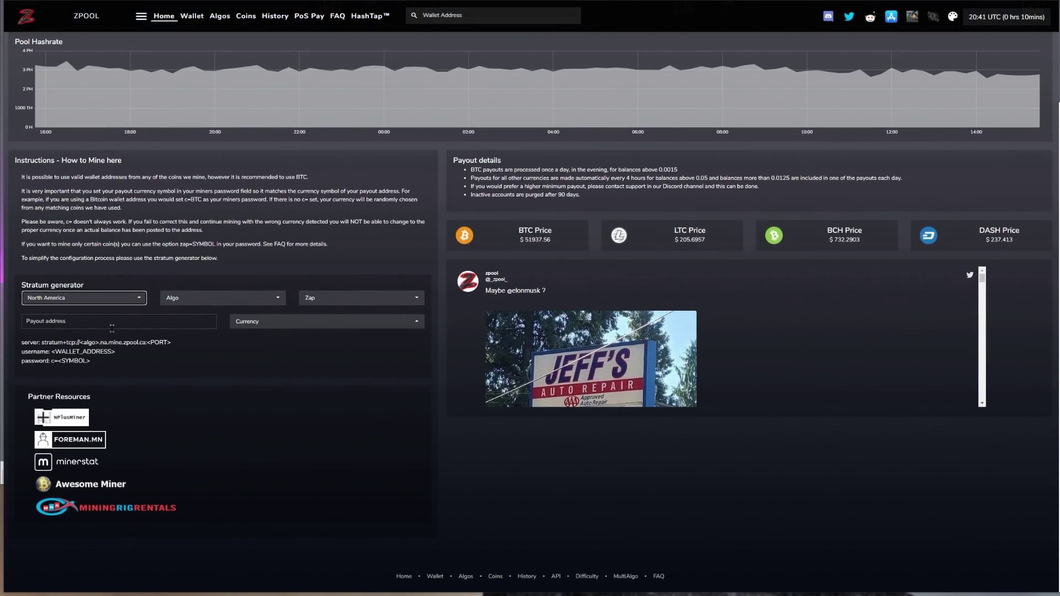
left_click(205, 302)
scroll(212, 451, "down", 8)
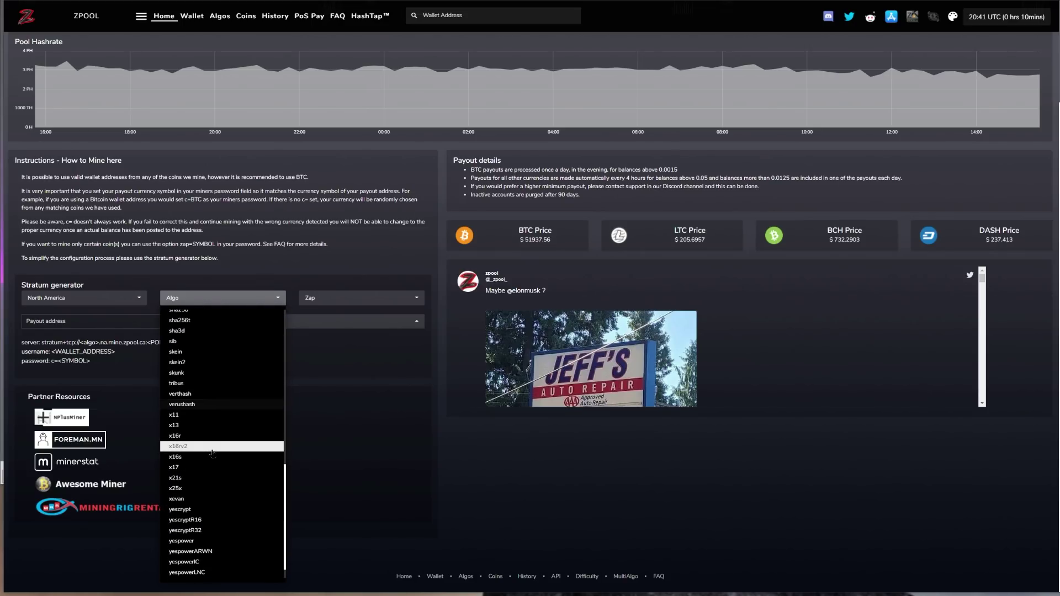
scroll(212, 451, "up", 2)
scroll(212, 452, "up", 3)
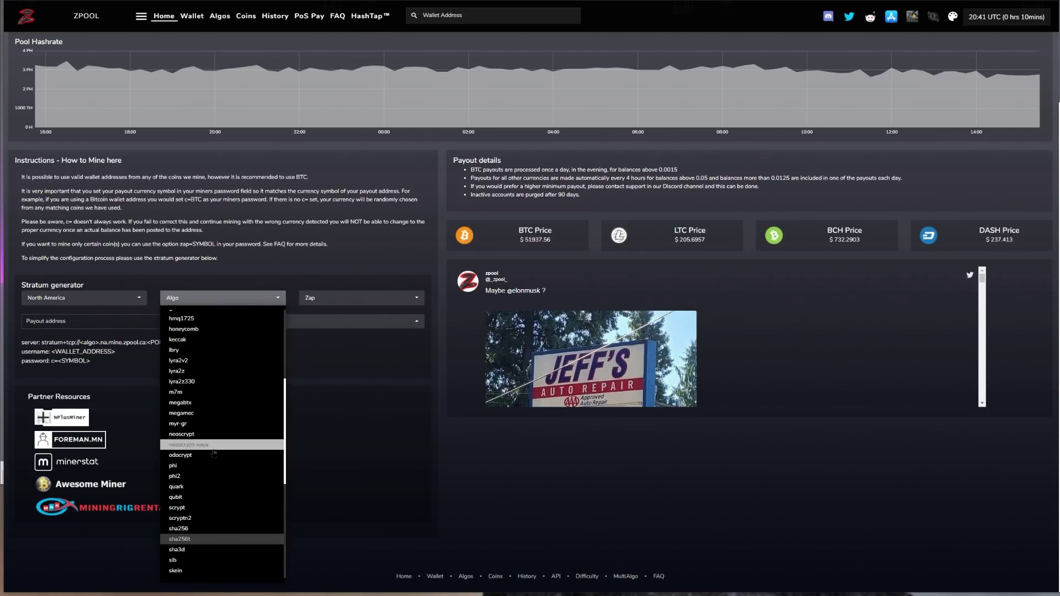
left_click(210, 361)
left_click(362, 303)
left_click(348, 325)
left_click(338, 376)
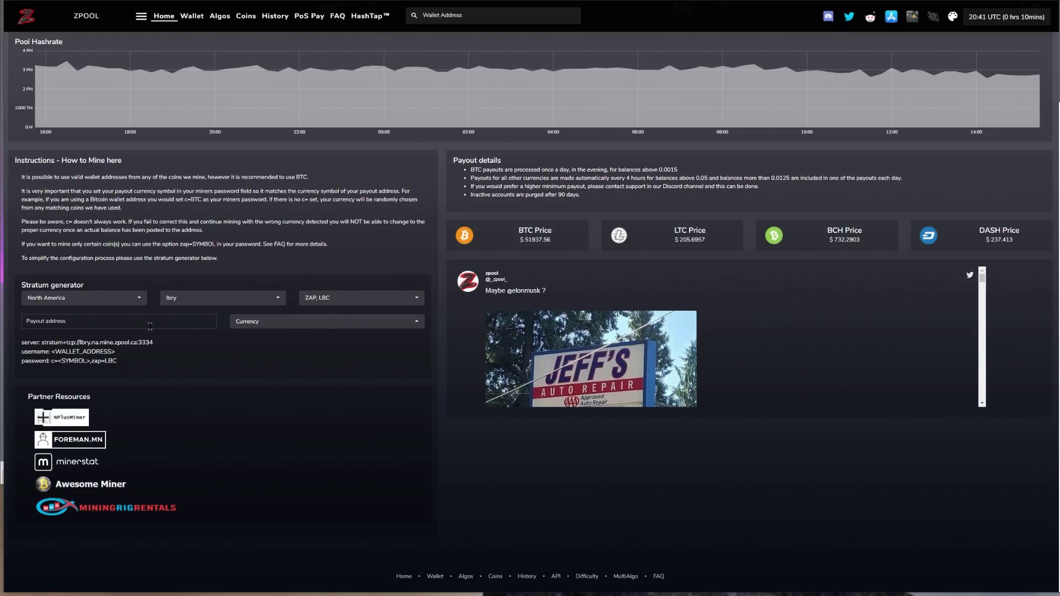
Paste the LBRY wallet's receive address into the Payout address field
key("alt+Tab")
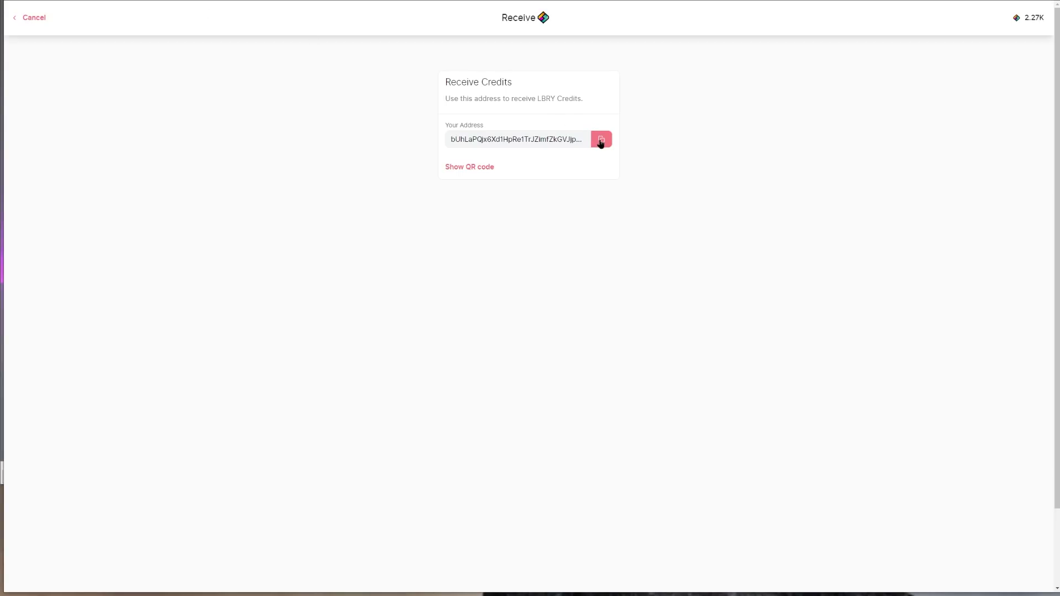
left_click(602, 139)
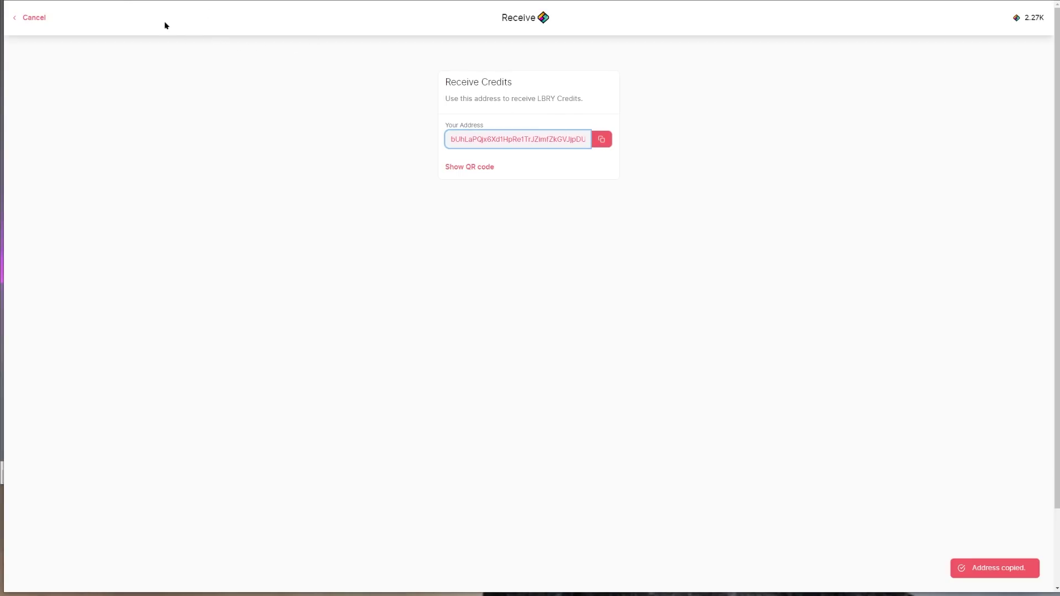
key("alt+Tab")
left_click(137, 321)
key("ctrl+v")
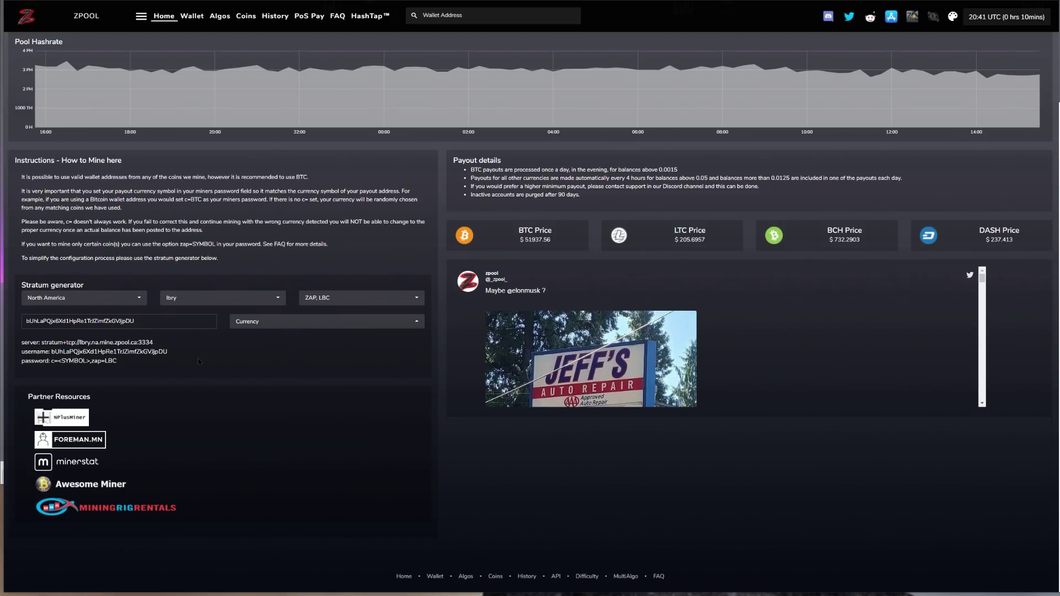
Choose LBC as payout currency, making the password c=LBC,zap=LBC, then return to the miner
left_click(244, 322)
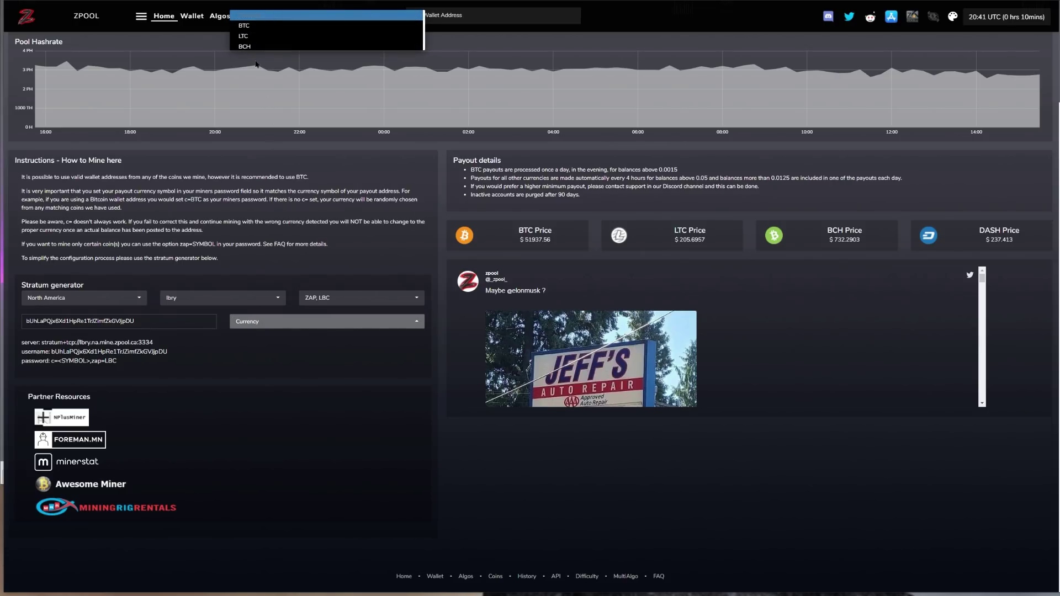
left_click(333, 385)
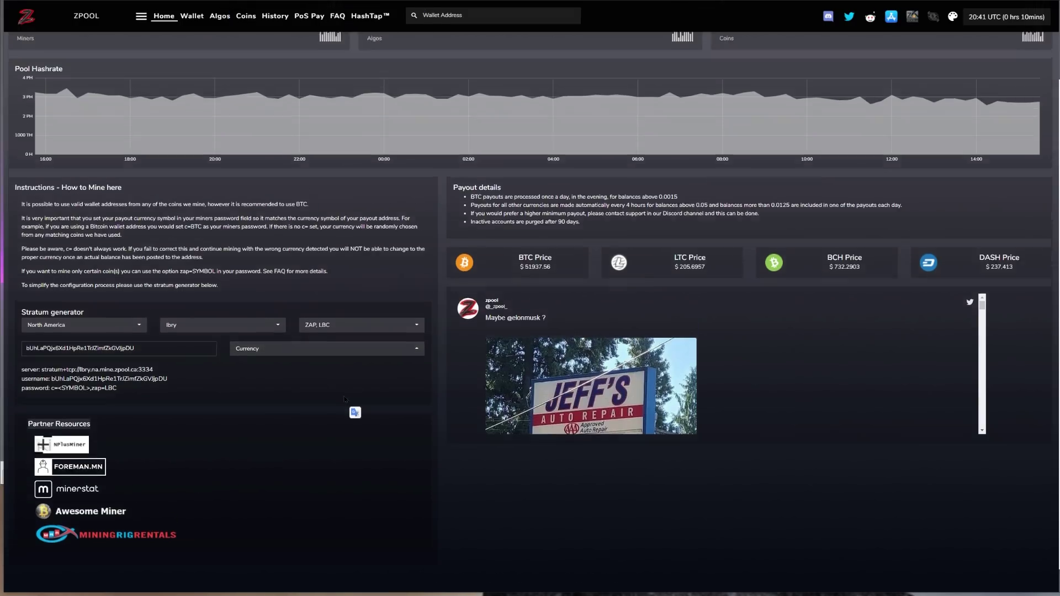
scroll(334, 385, "up", 2)
left_click(276, 445)
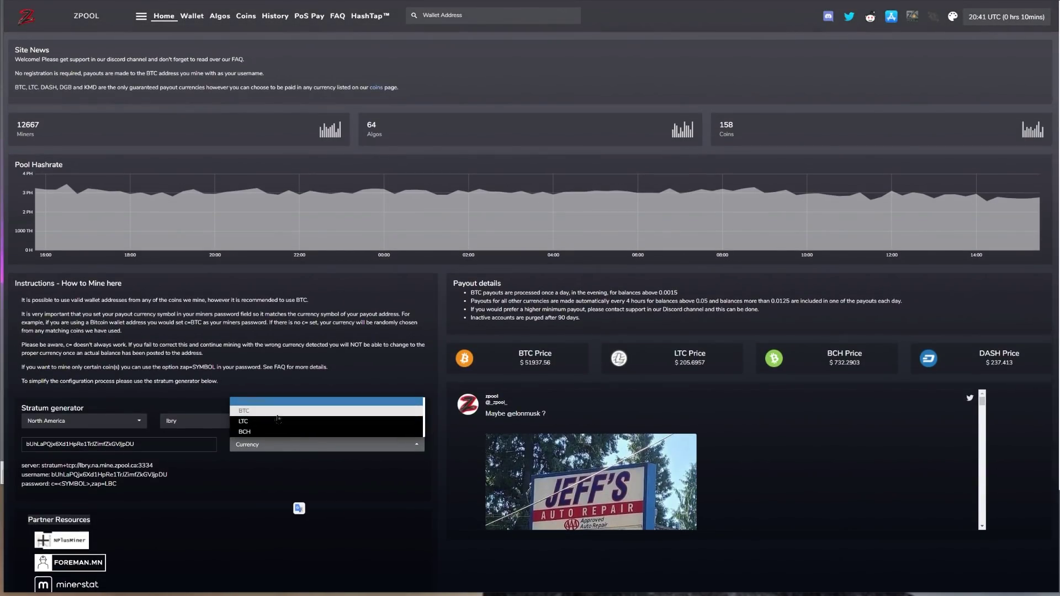
scroll(276, 420, "down", 12)
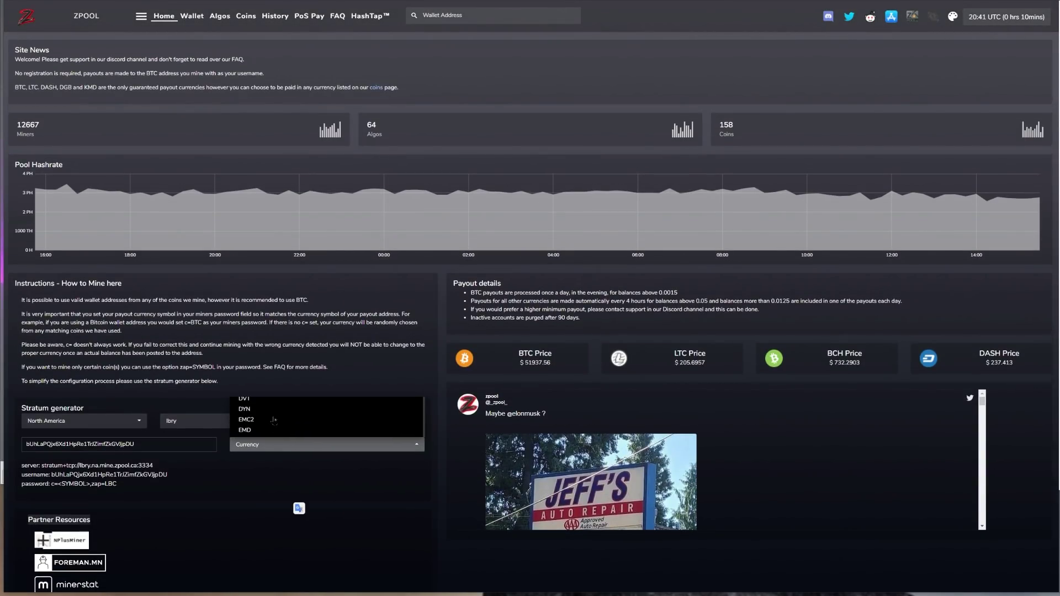
scroll(271, 422, "down", 6)
left_click(256, 426)
scroll(51, 363, "down", 2)
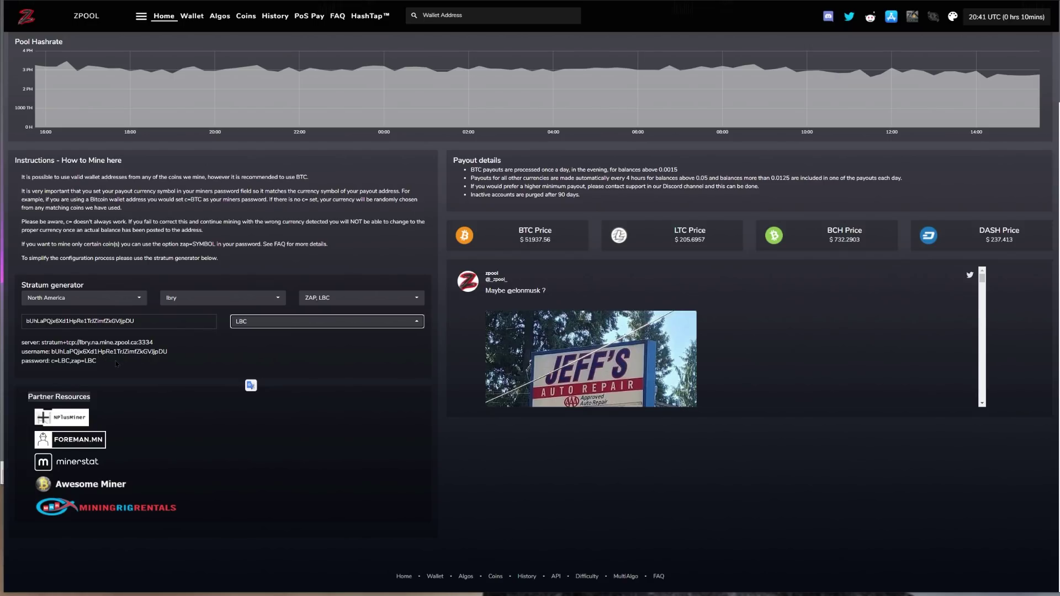
key("ctrl+Tab")
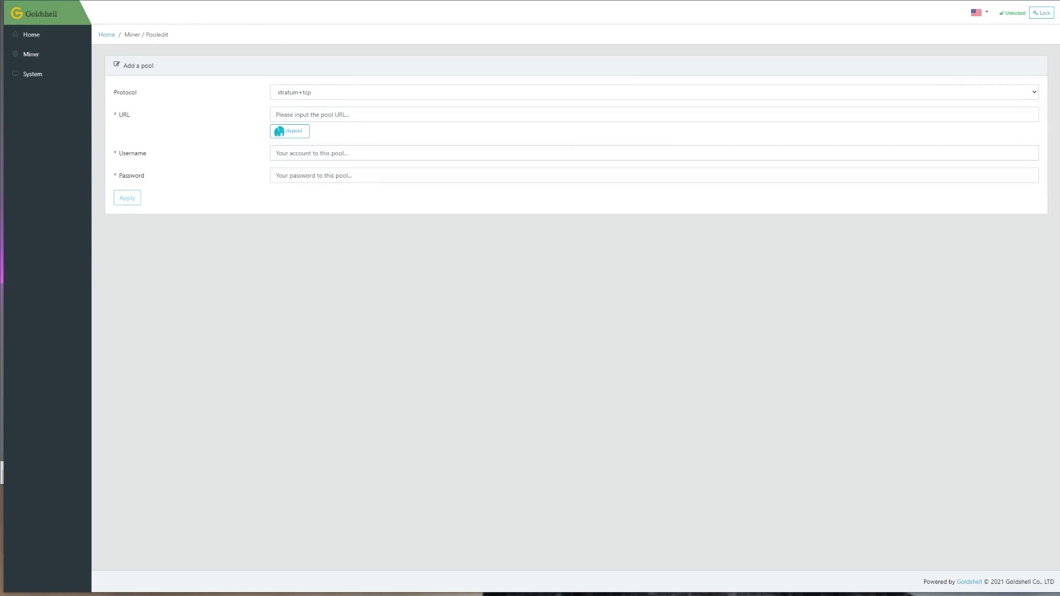
Paste zpool's generated server URL into the pool URL field, removing the stray leading slash
key("ctrl+Tab")
left_click_drag(161, 345, 78, 346)
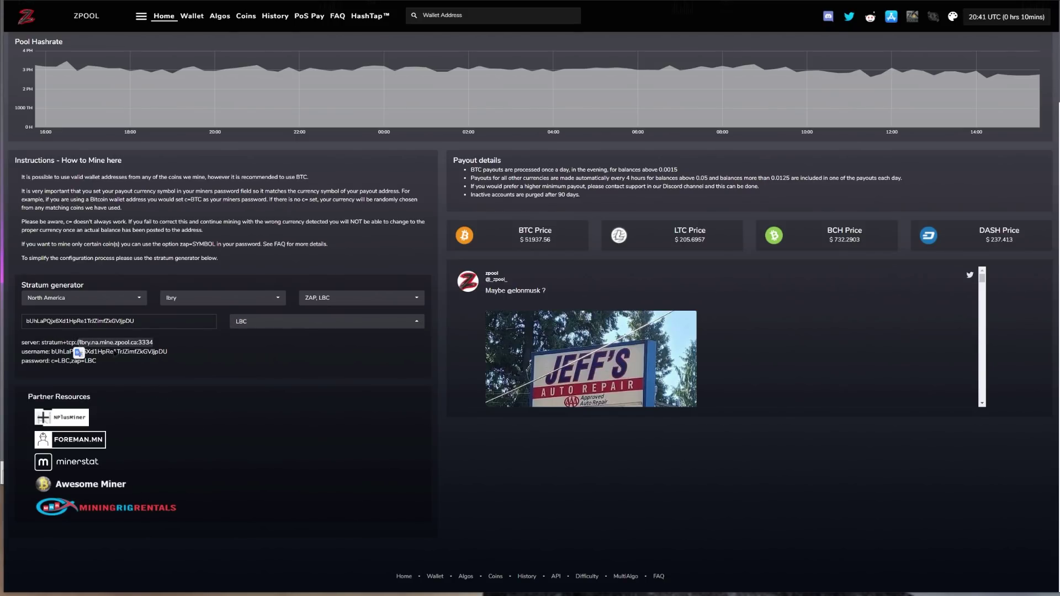
key("ctrl+c")
key("ctrl+Tab")
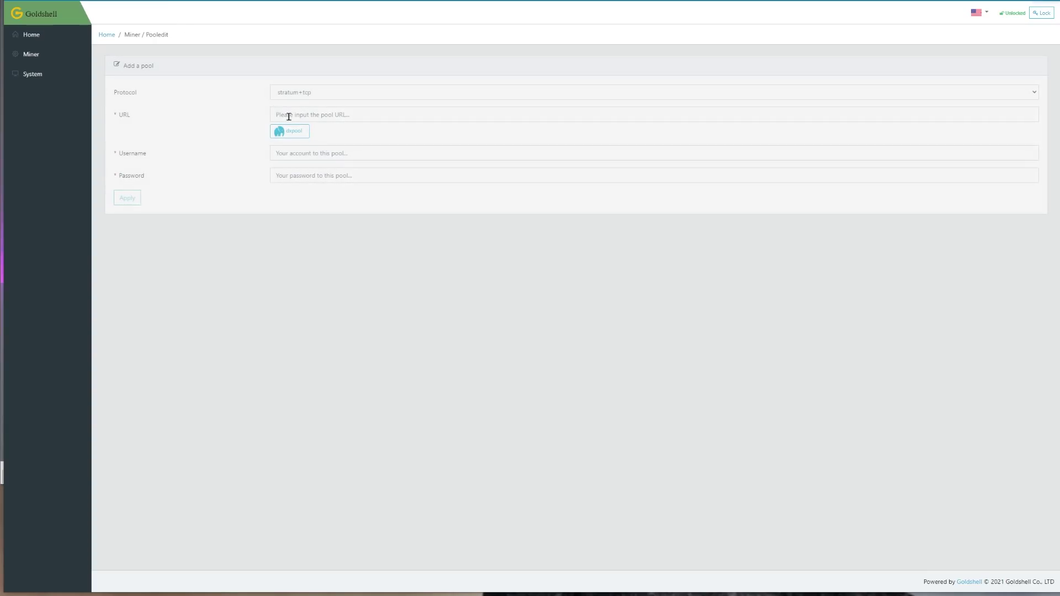
left_click(327, 114)
key("ctrl+v")
left_click(278, 115)
key("BackSpace")
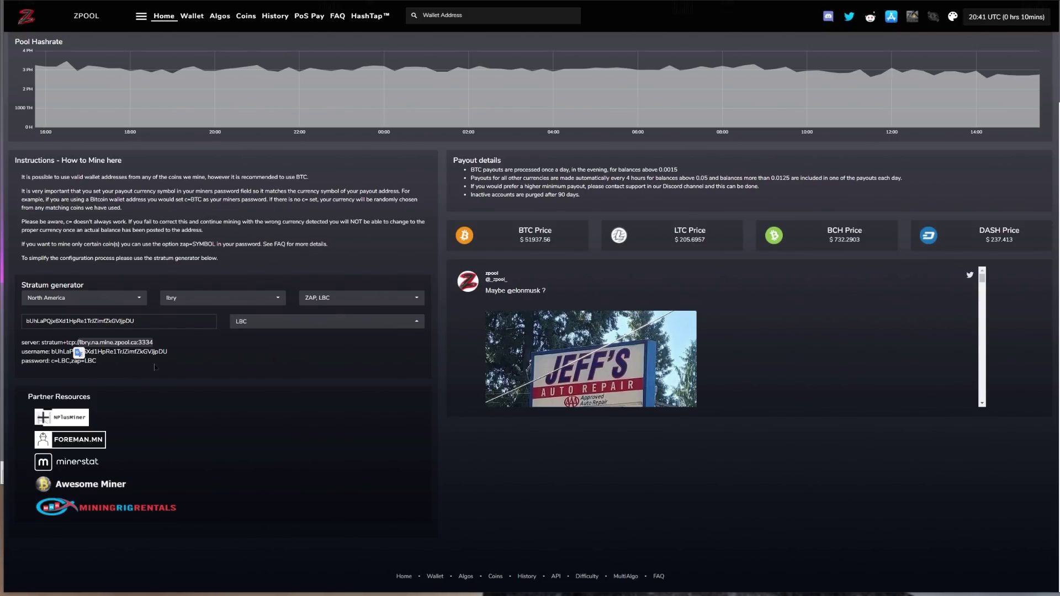
Paste the generated LBRY wallet address into the Username field
left_click_drag(167, 352, 51, 355)
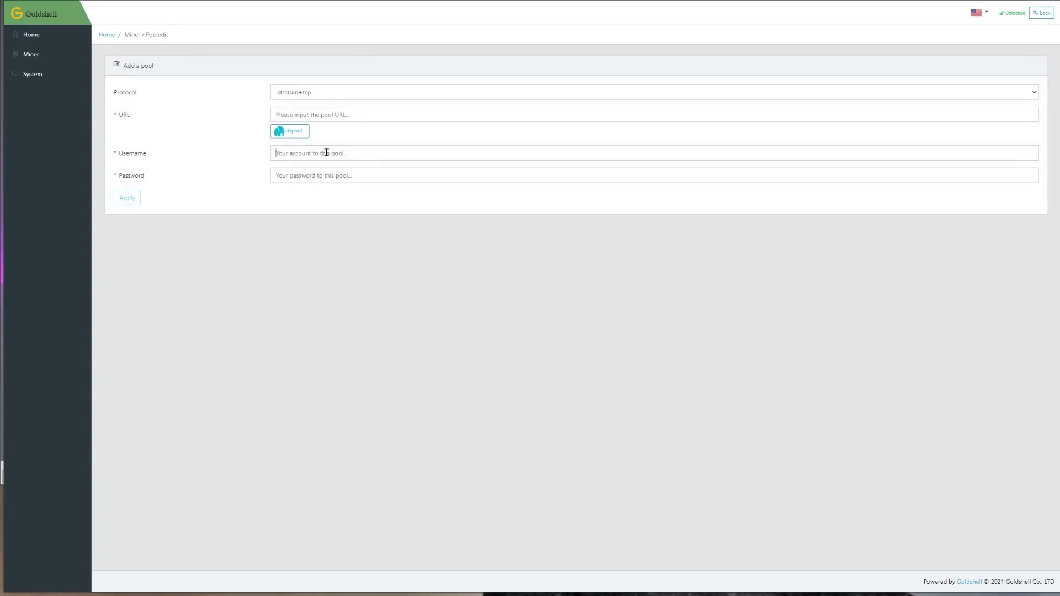
left_click(325, 152)
key("ctrl+v")
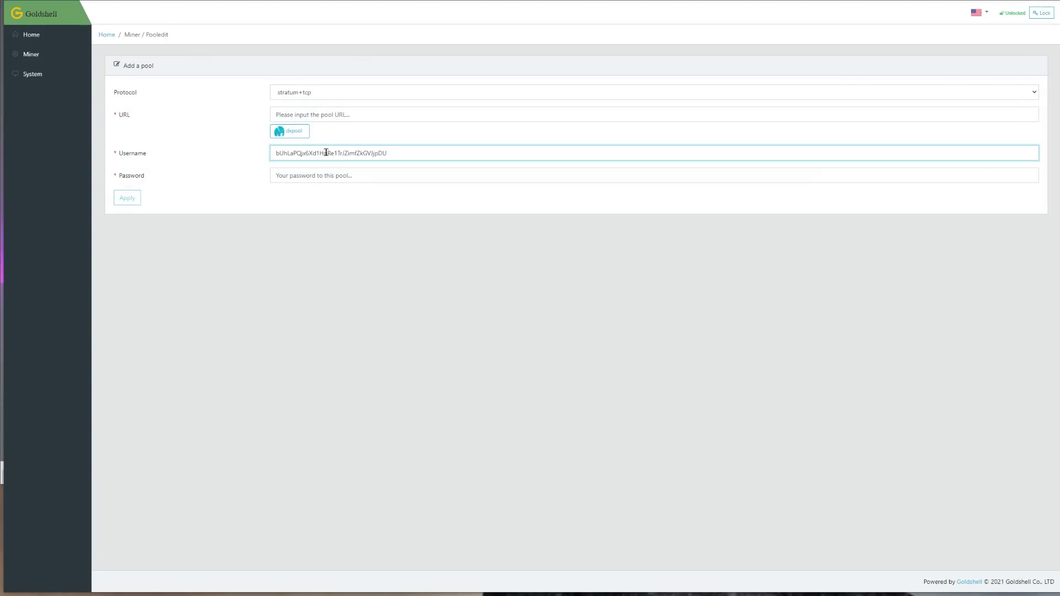
key("alt+Tab")
left_click_drag(98, 362, 51, 364)
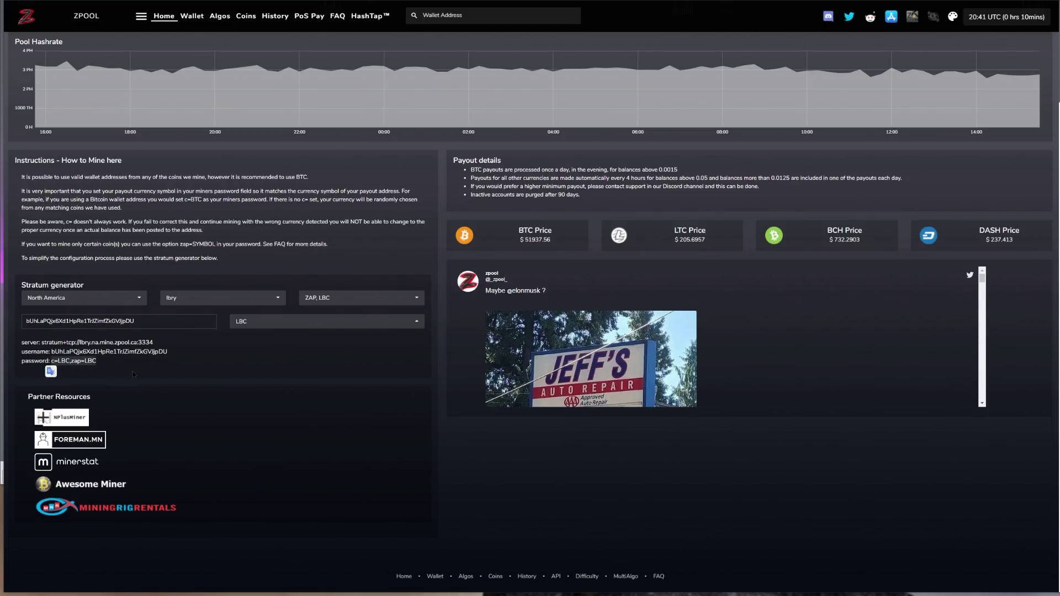
key("alt+Tab")
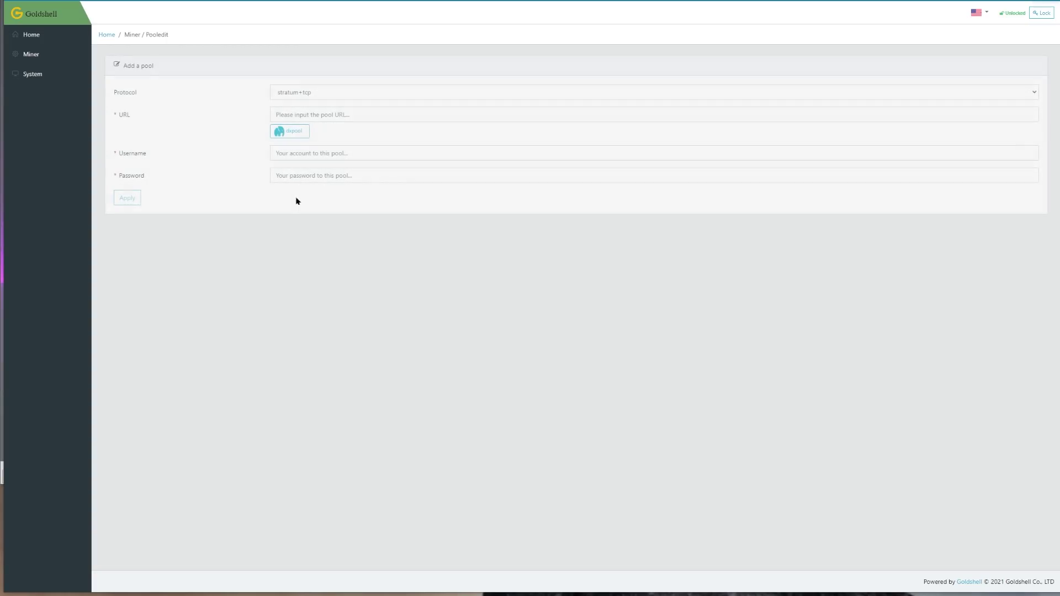
left_click(334, 175)
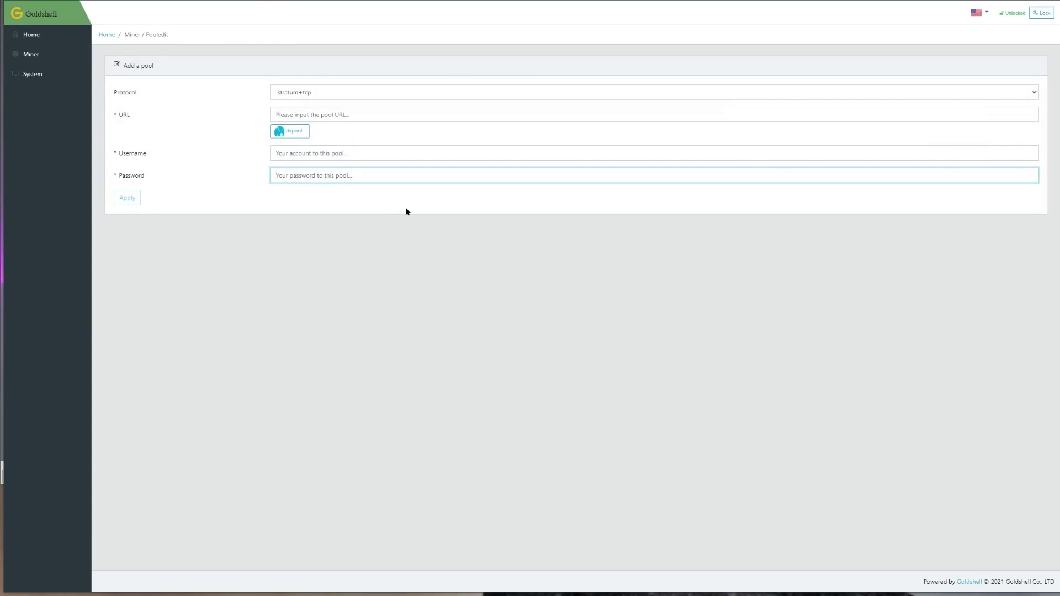
key("ctrl+v")
left_click(426, 216)
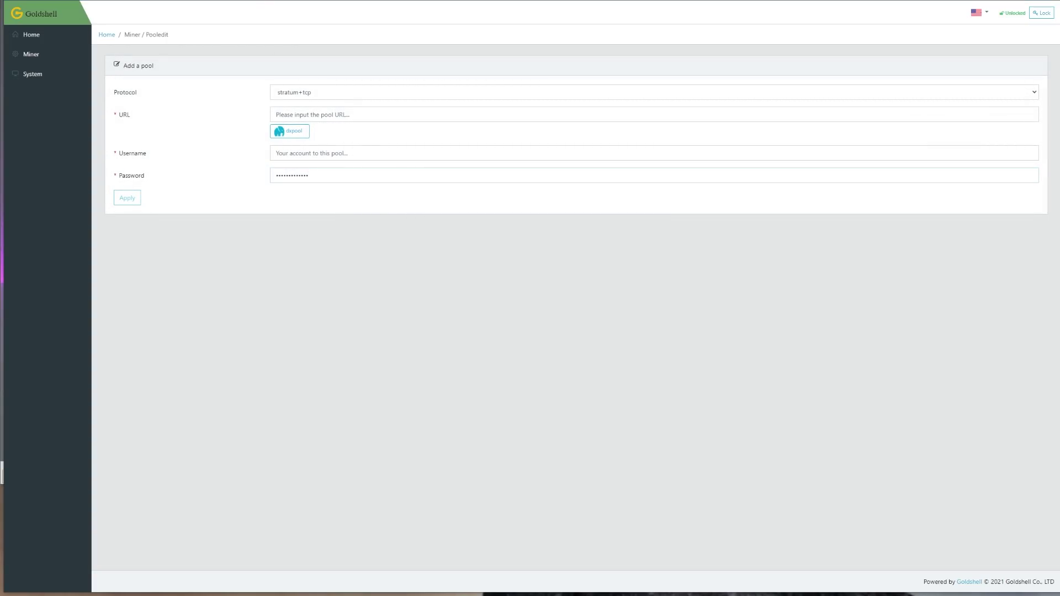
key("alt+Tab")
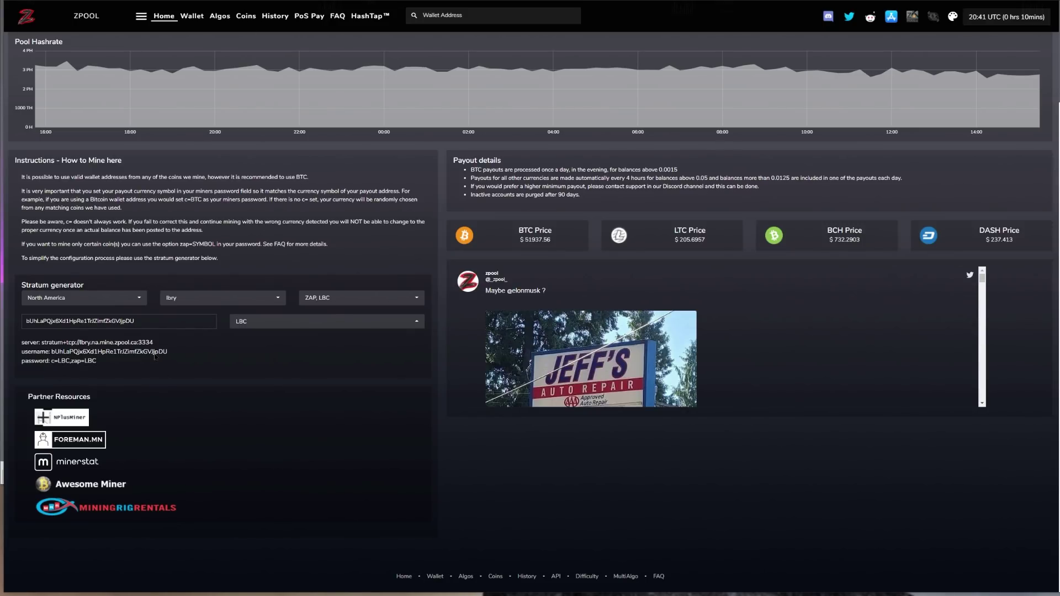
double_click(165, 357)
key("alt+Tab")
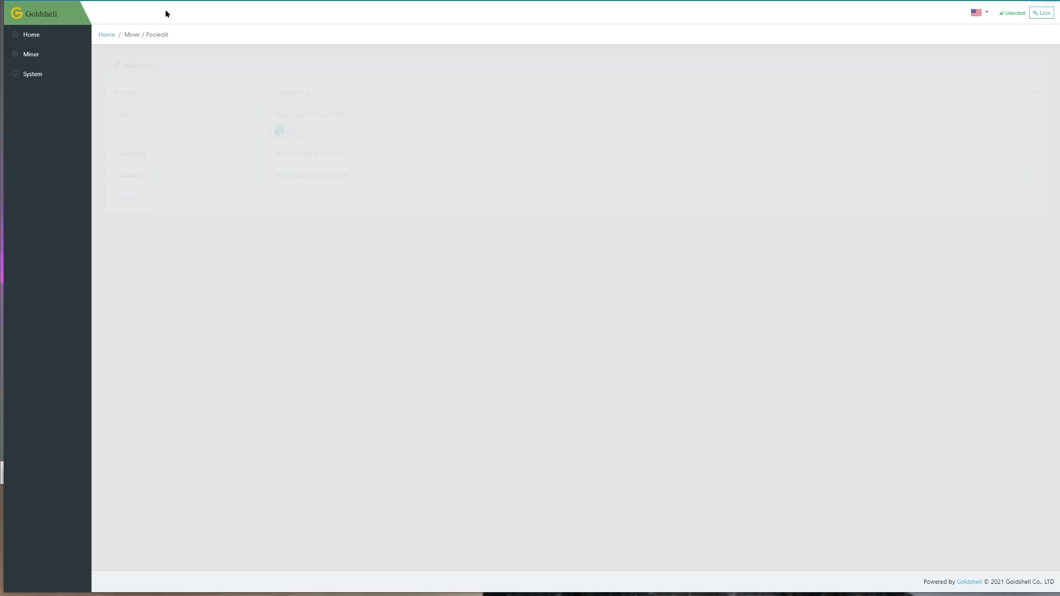
Paste the wallet address as username, then reload the Add a pool form to start over
left_click(326, 155)
key("ctrl+v")
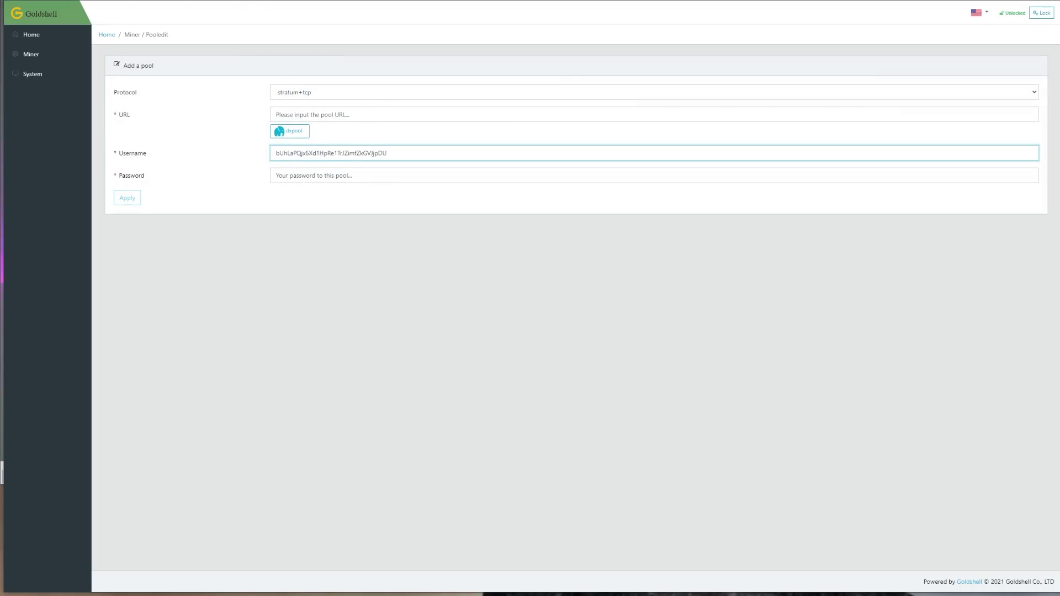
left_click(390, 24)
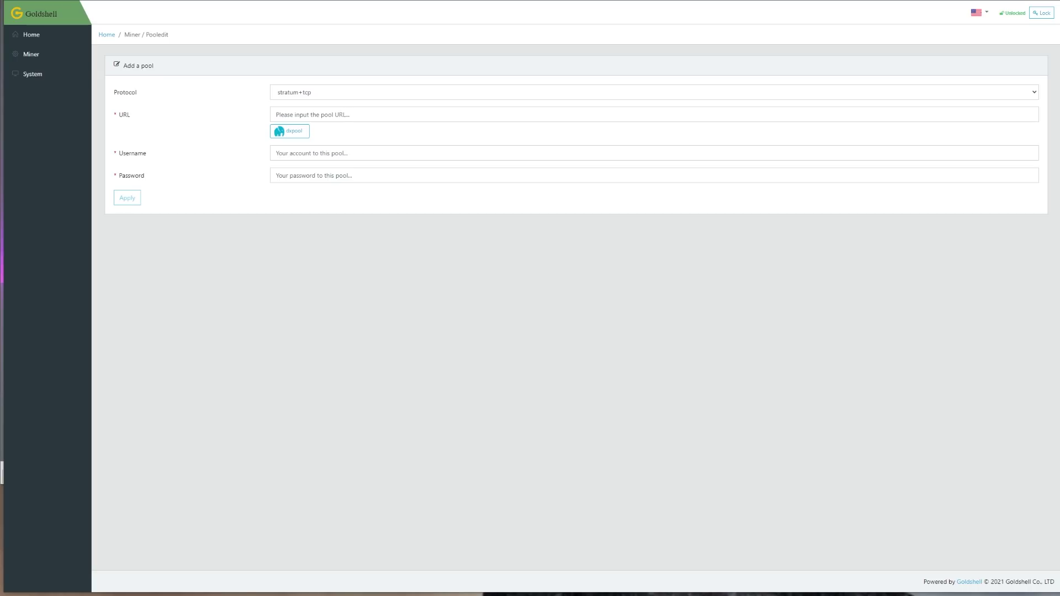
left_click(407, 113)
key("ctrl+v")
left_click(355, 154)
key("ctrl+v")
left_click(303, 176)
key("ctrl+v")
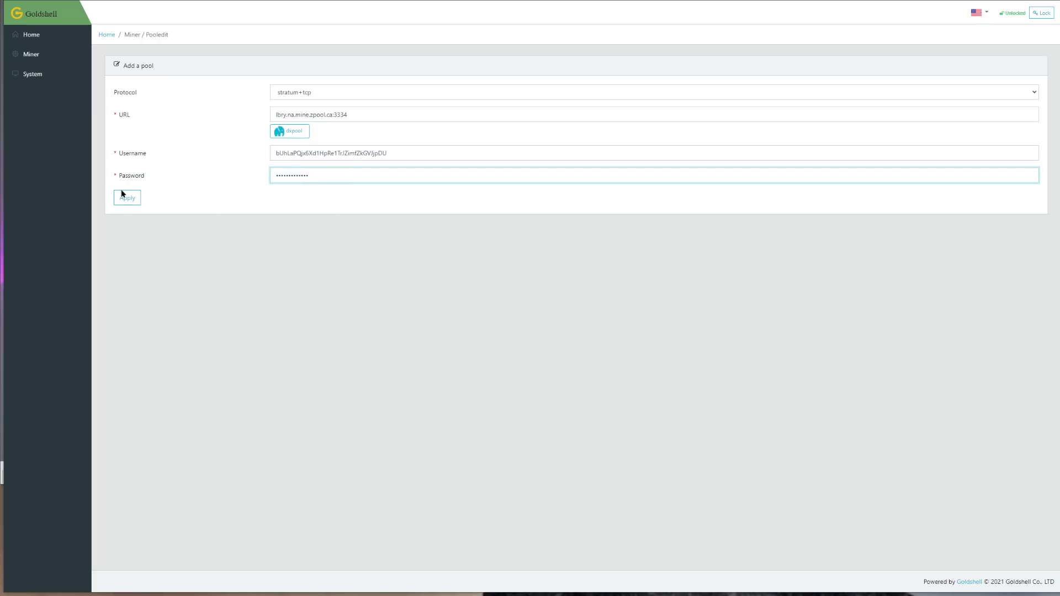
left_click(122, 194)
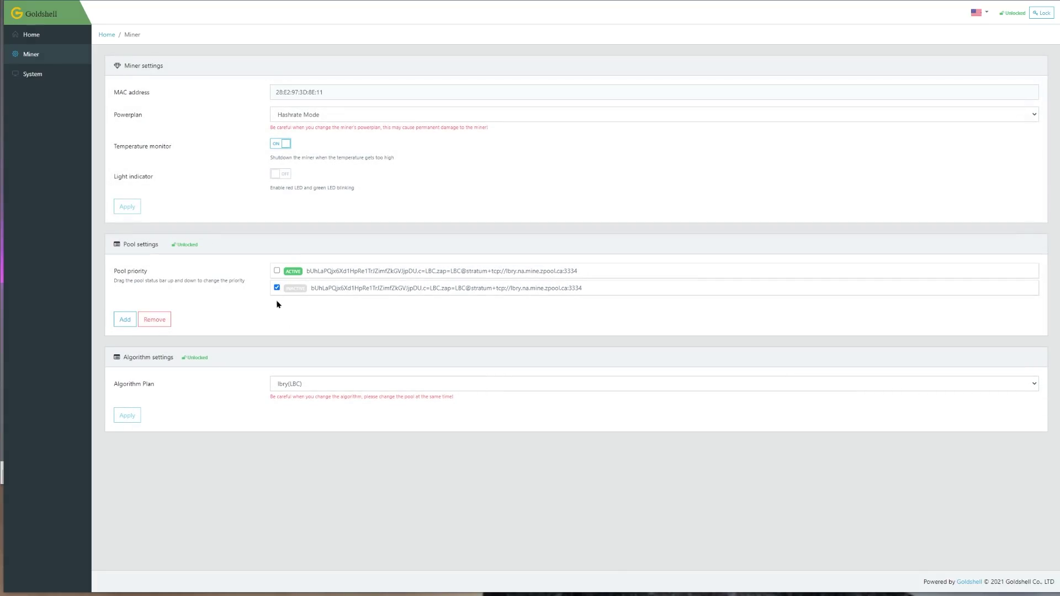
Remove the duplicate zpool pool entry, then check the Home dashboard, Miner settings and Home again
left_click(161, 323)
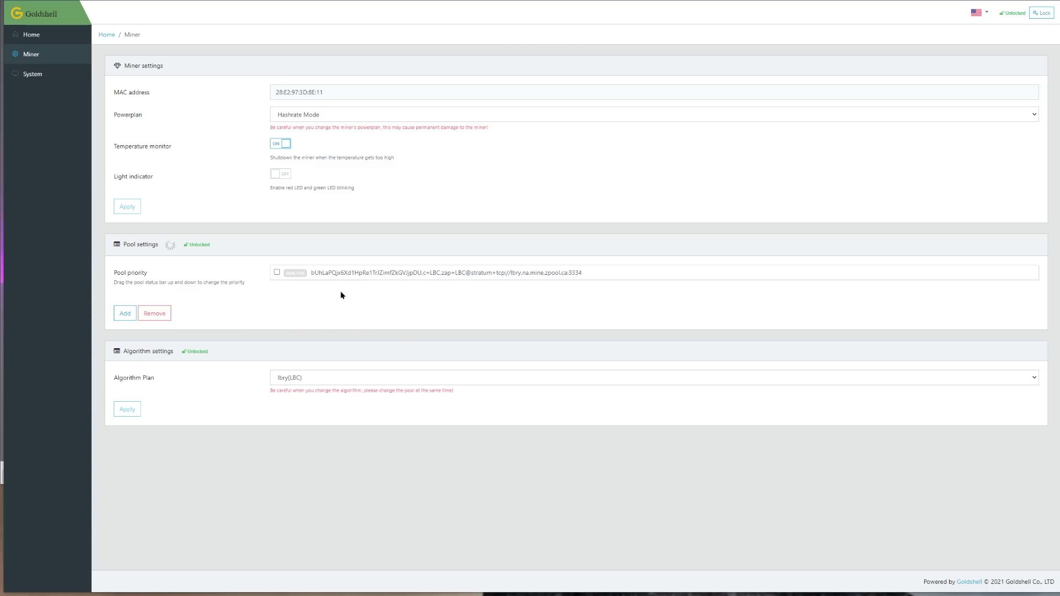
left_click(33, 33)
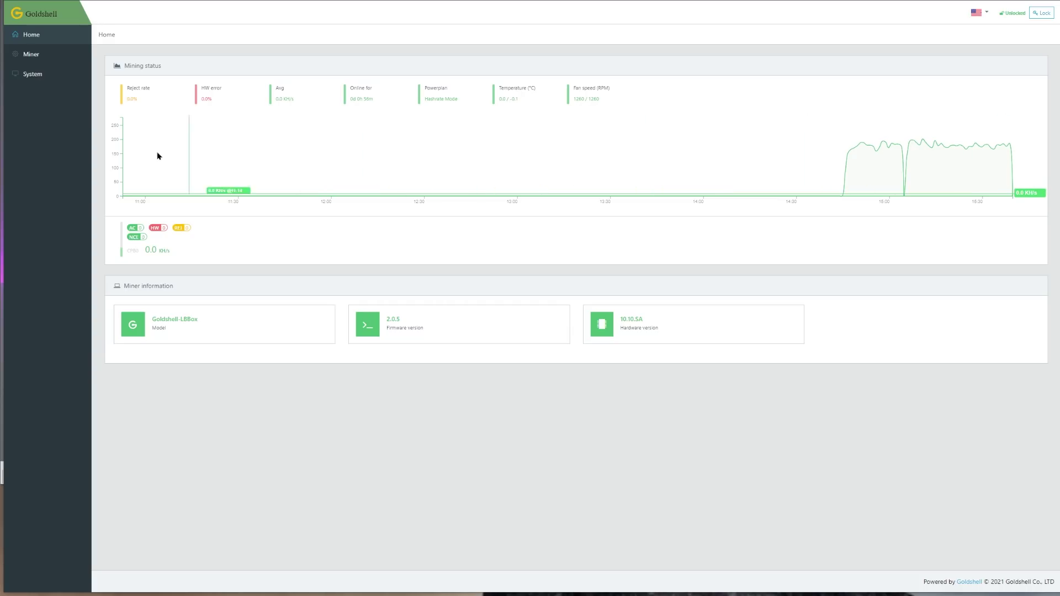
left_click(31, 54)
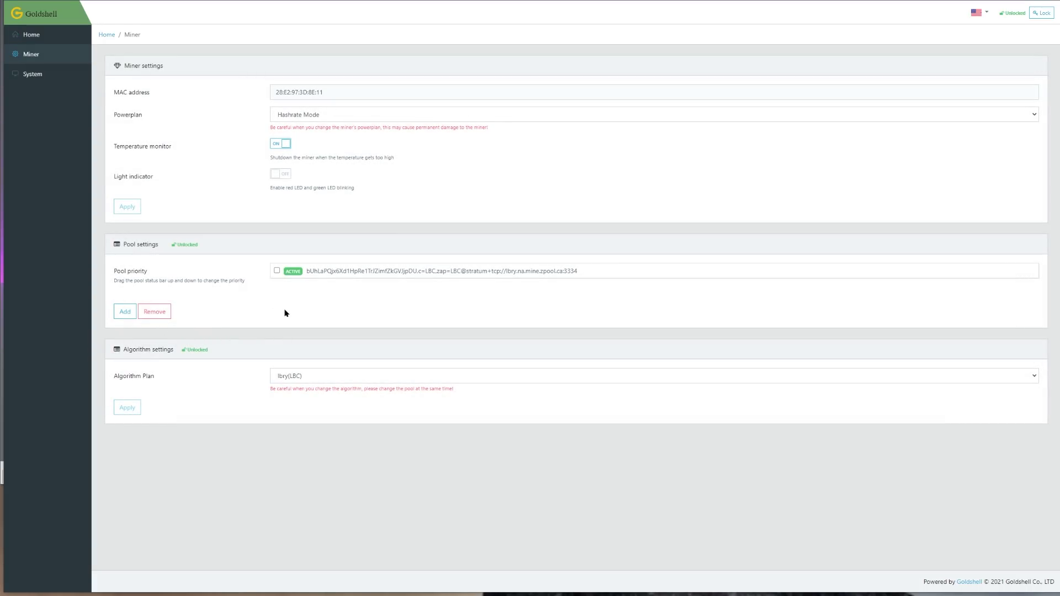
left_click(32, 35)
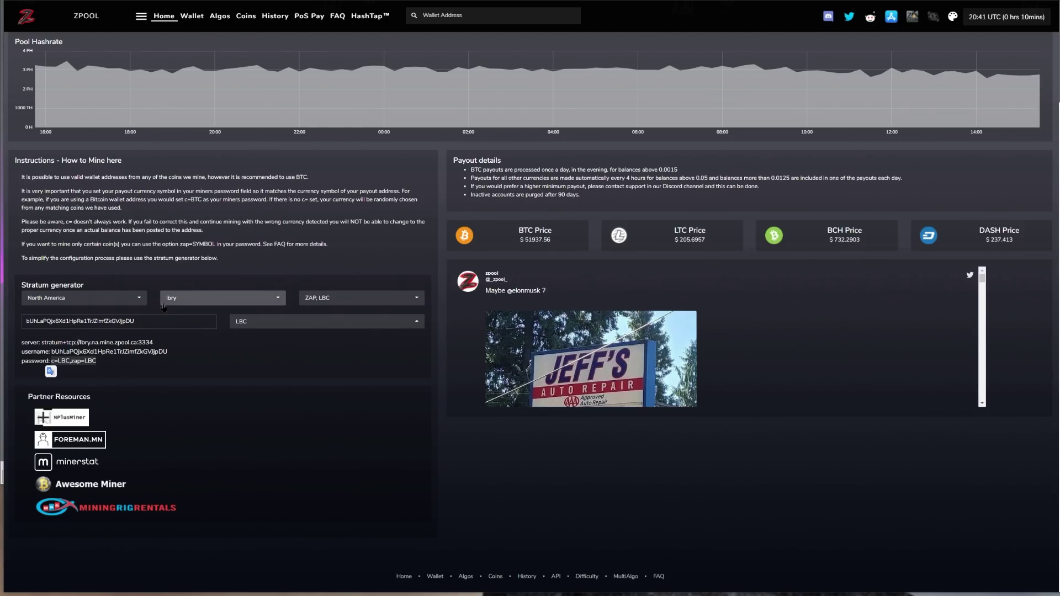
Search zpool's Wallet Address box for the copied LBRY wallet address
double_click(161, 353)
key("ctrl+c")
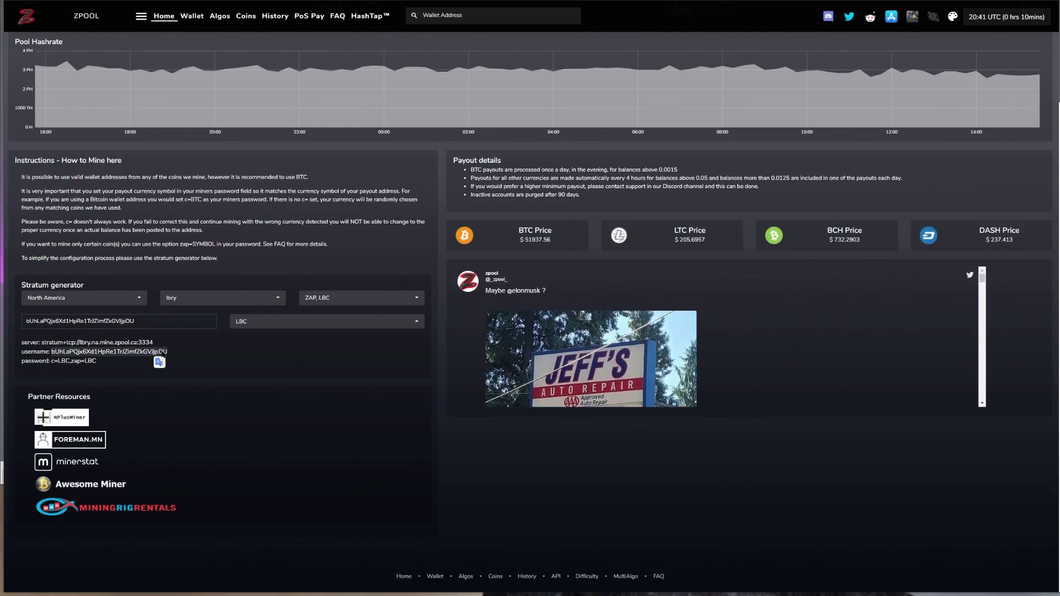
scroll(166, 352, "up", 2)
left_click(467, 15)
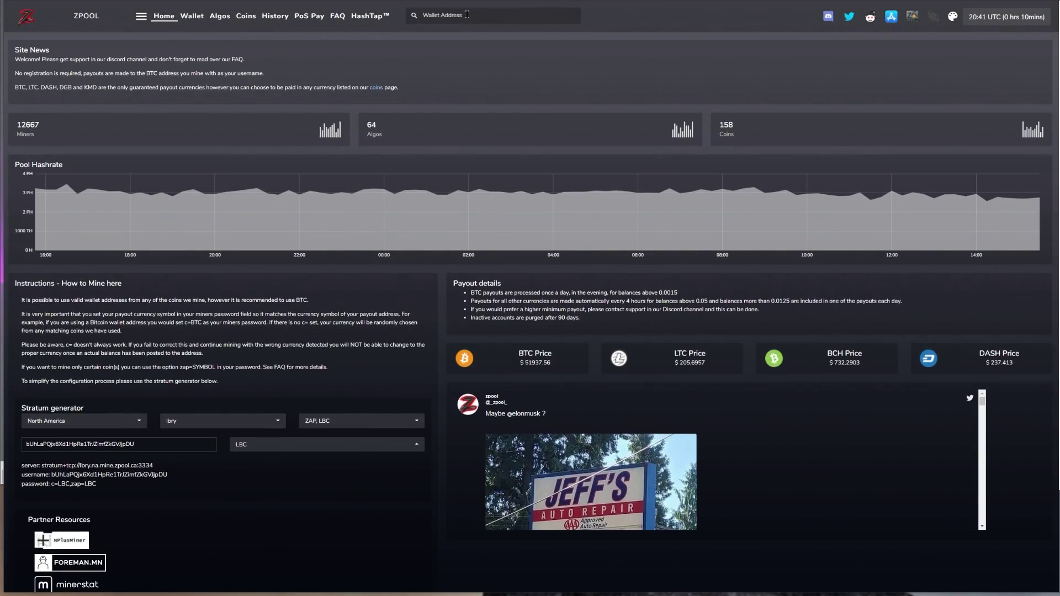
key("ctrl+v")
key("Return")
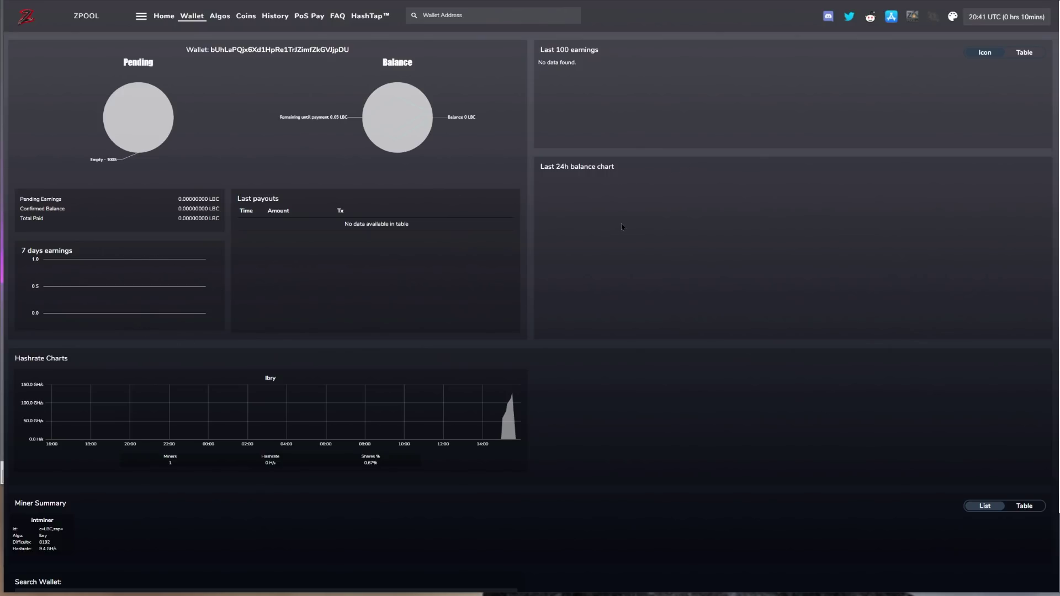
Switch to the LBRY wallet app's Receive Credits page
key("alt+Tab")
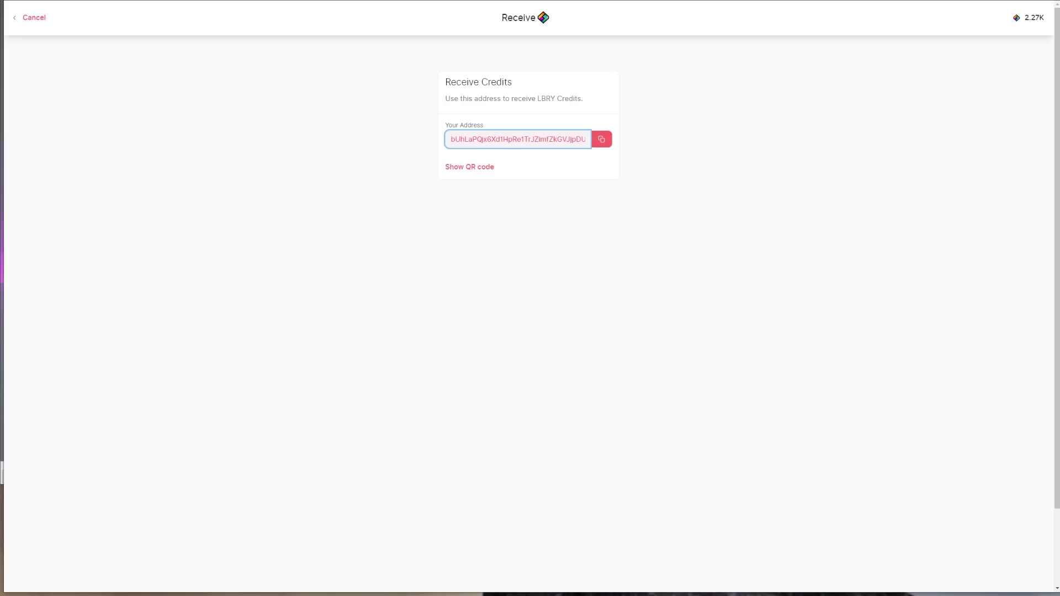